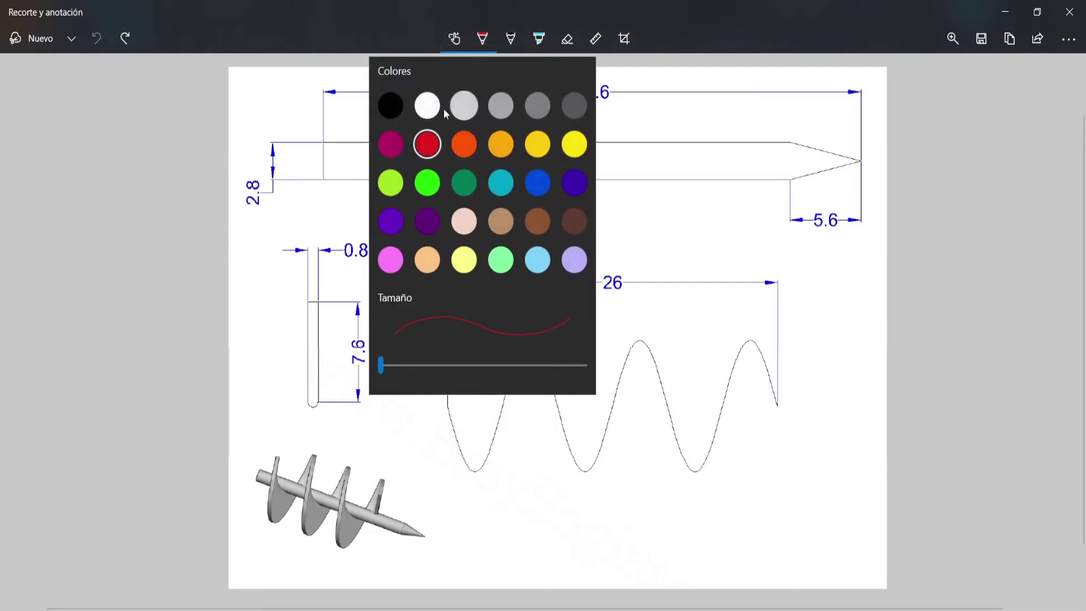
Retouch the narrow 0.8 × 7.6 profile drawing with a straight dark line at its lower end and white over the rounded tip
left_click_drag(310, 407, 317, 402)
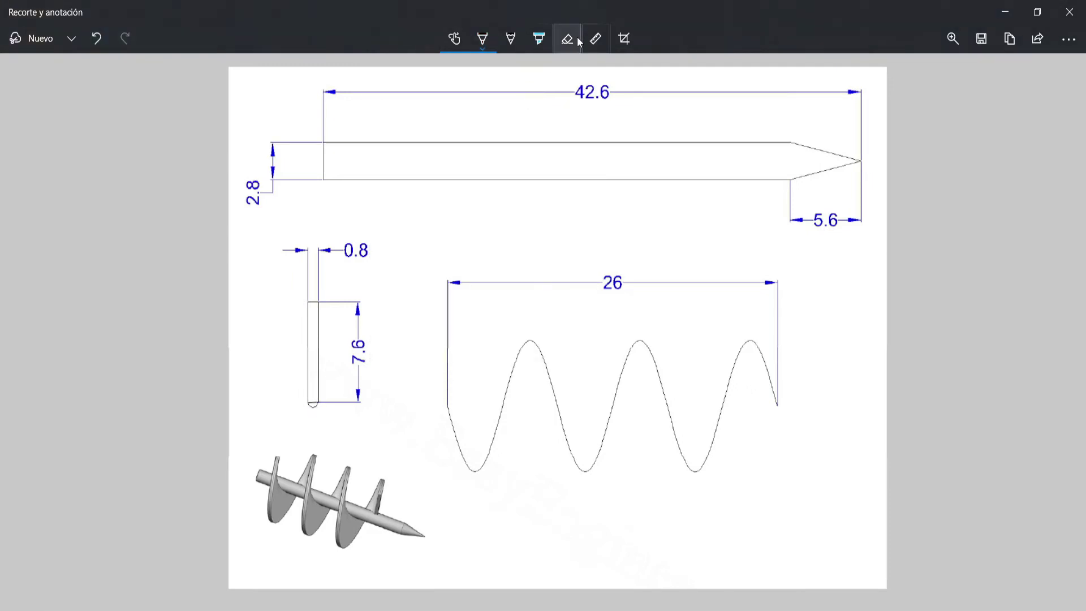
left_click(489, 45)
left_click(426, 106)
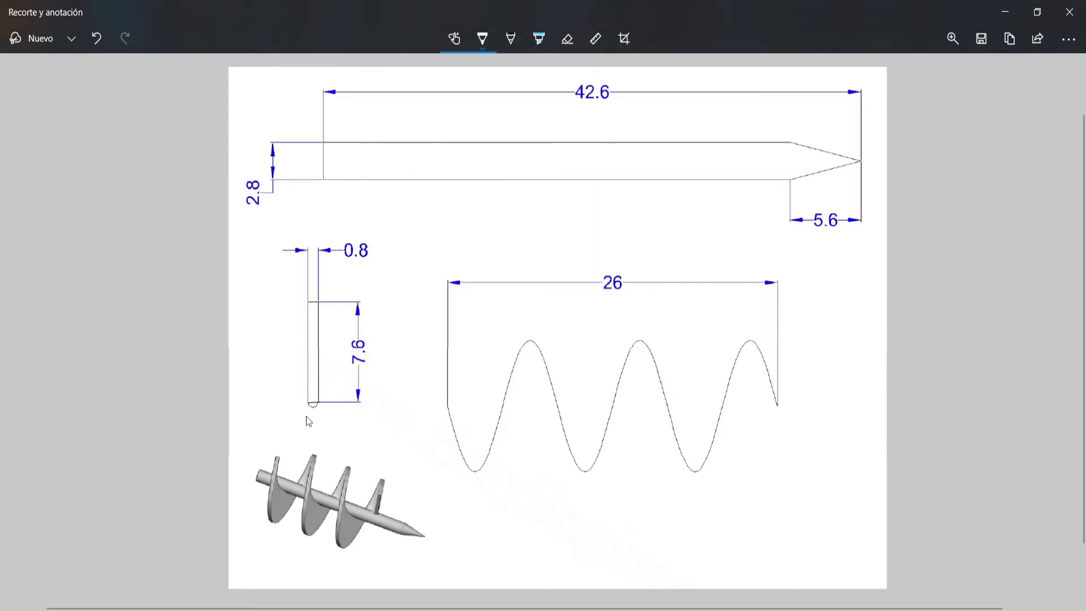
left_click_drag(313, 406, 308, 405)
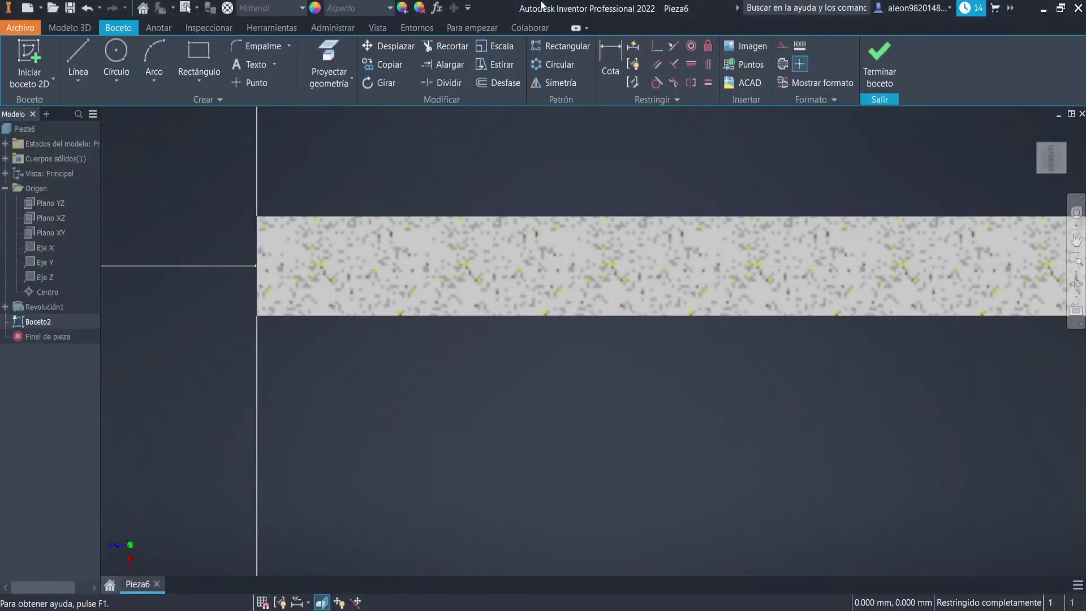
In Inventor, sketch a closed rectangular profile with lines under the shaft's lower edge, about 1.2 mm wide and 6.5 mm long
left_click(78, 62)
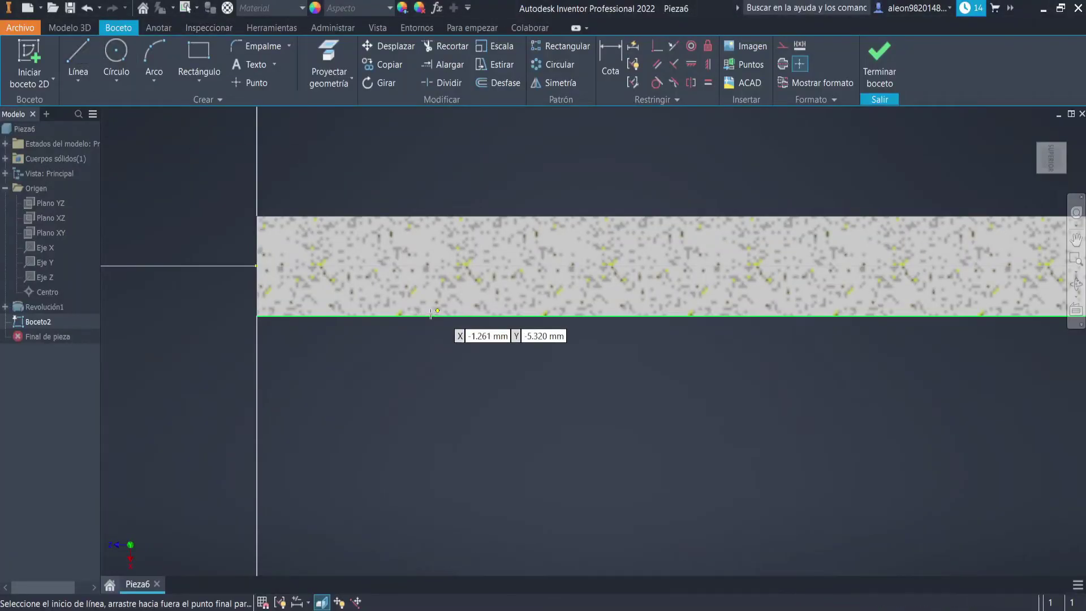
left_click(397, 315)
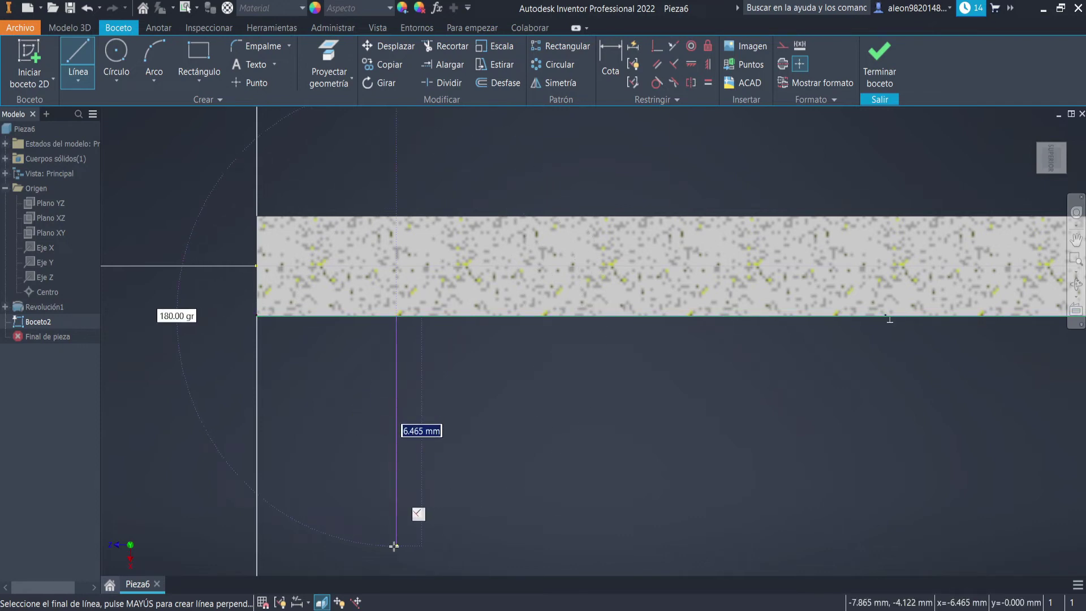
left_click(394, 546)
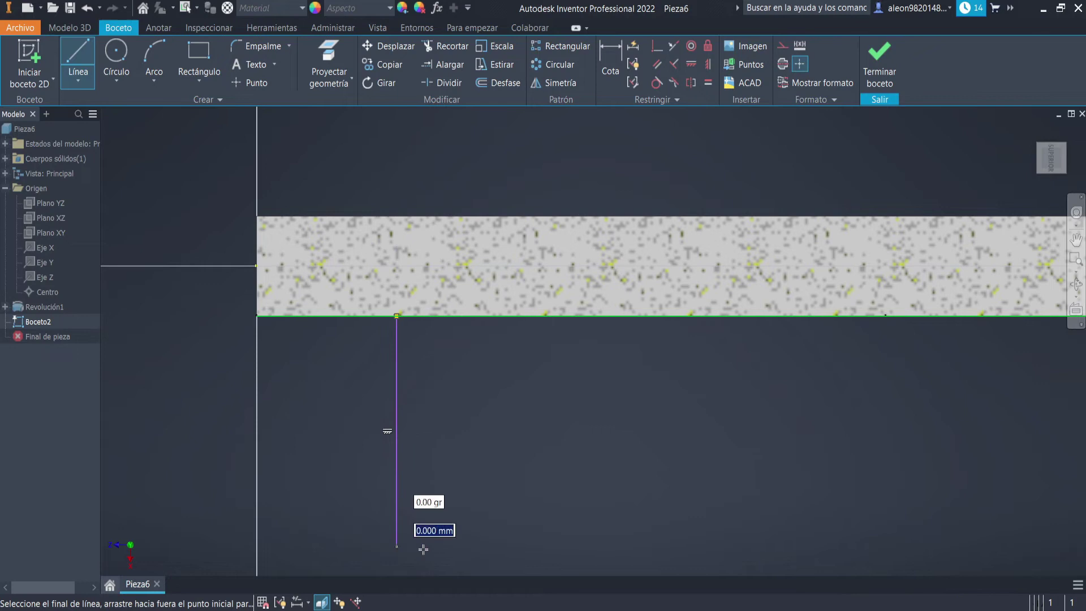
left_click(441, 531)
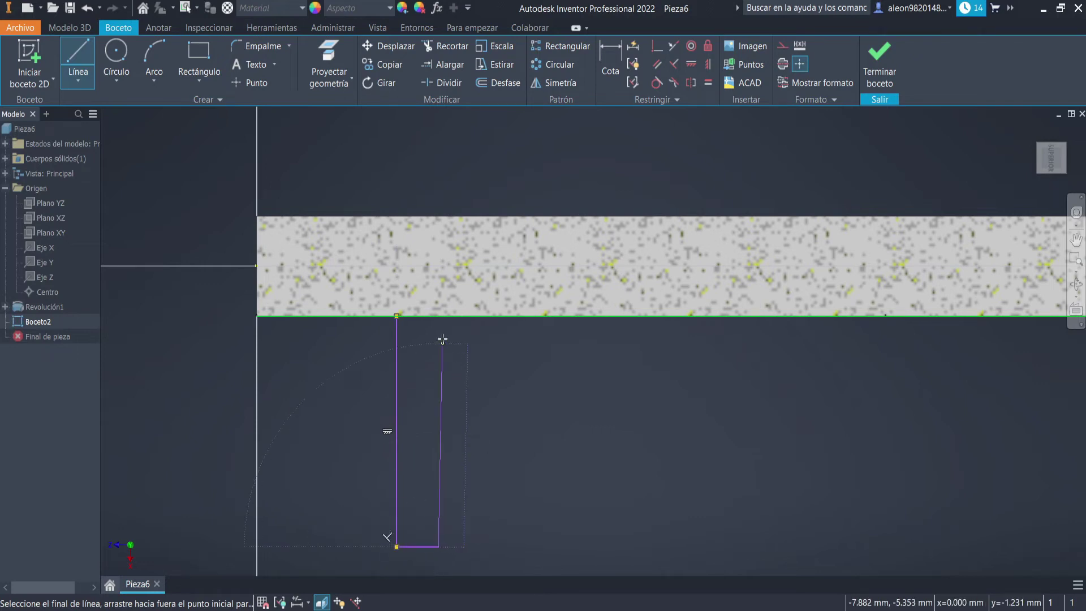
left_click(439, 316)
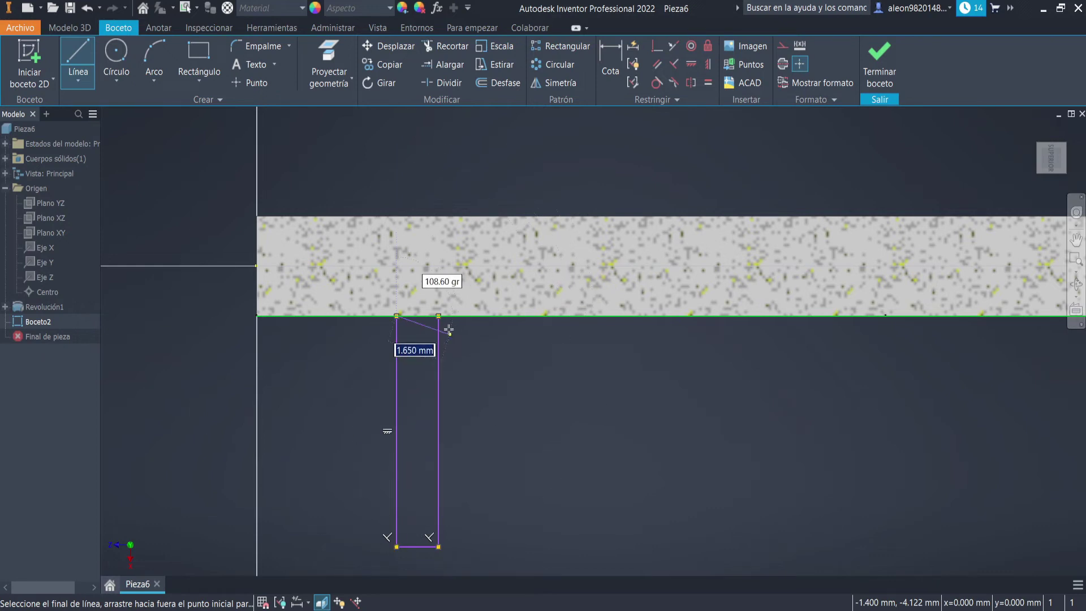
left_click(438, 317)
key("Escape")
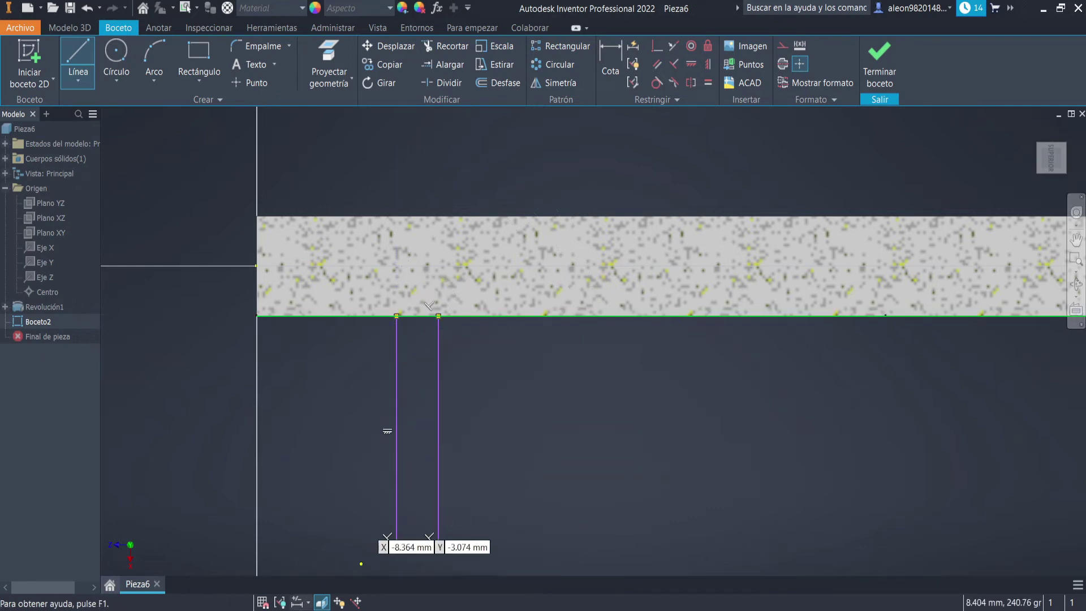
Check the reference drawing and dimension the rectangular profile's width to 0.8 mm
key("alt+Tab")
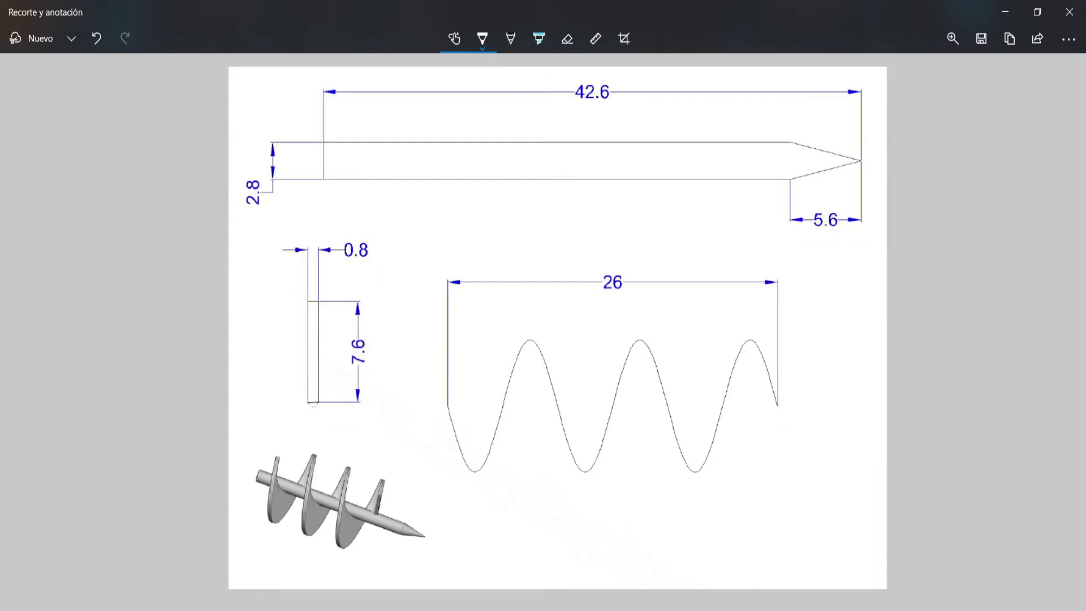
key("alt+Tab")
left_click(609, 57)
left_click(412, 314)
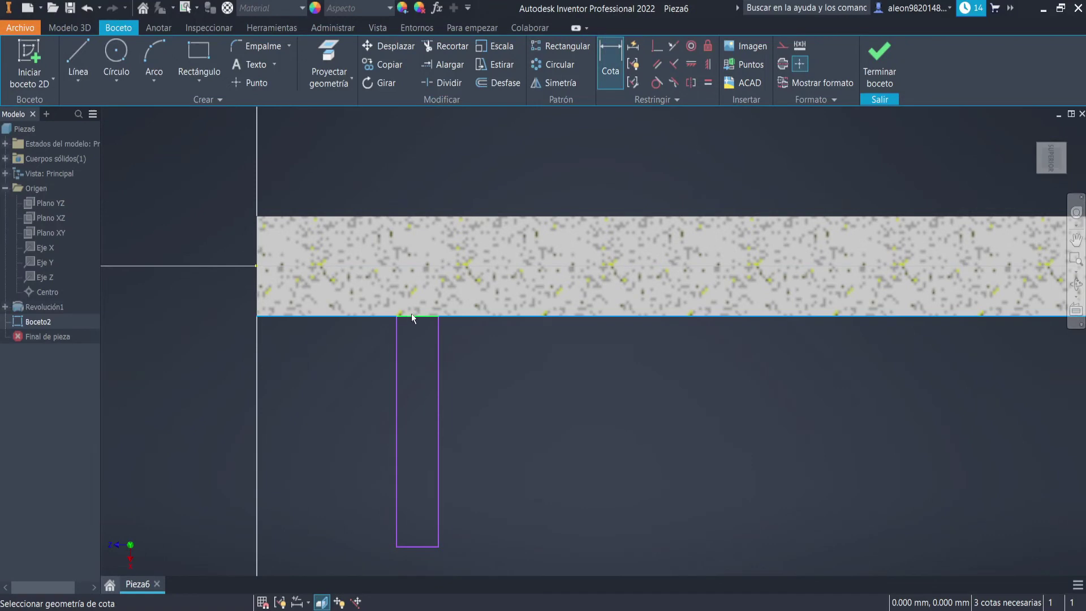
left_click(416, 568)
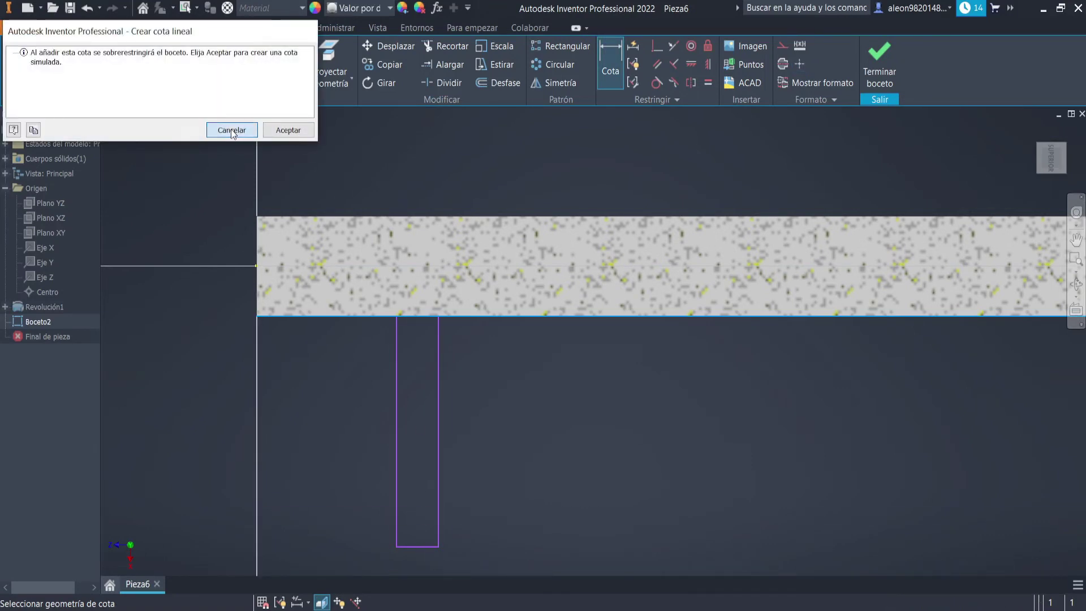
left_click(289, 130)
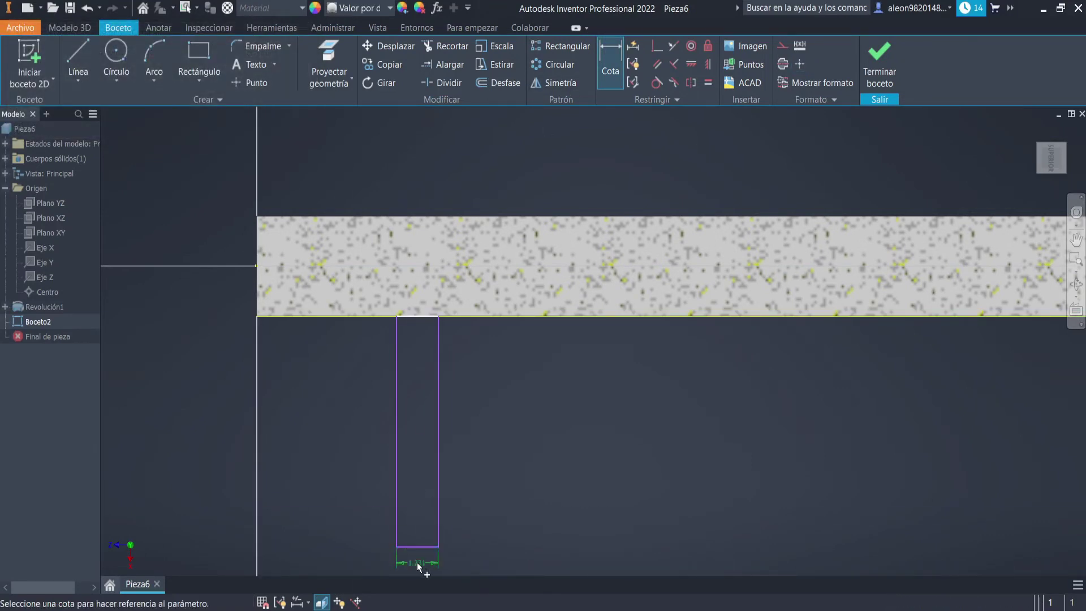
left_click(419, 563)
type("0.8")
key("Return")
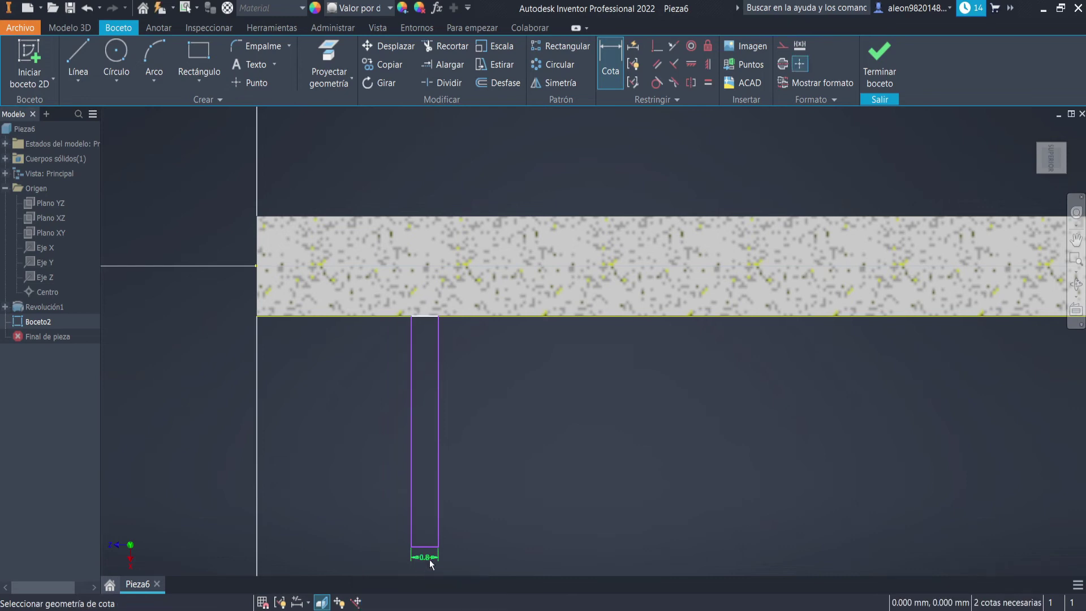
Dimension the rectangular profile's length to 7.6 mm from the shaft's edge
left_click(402, 320)
left_click(478, 322)
type("7.6")
key("Return")
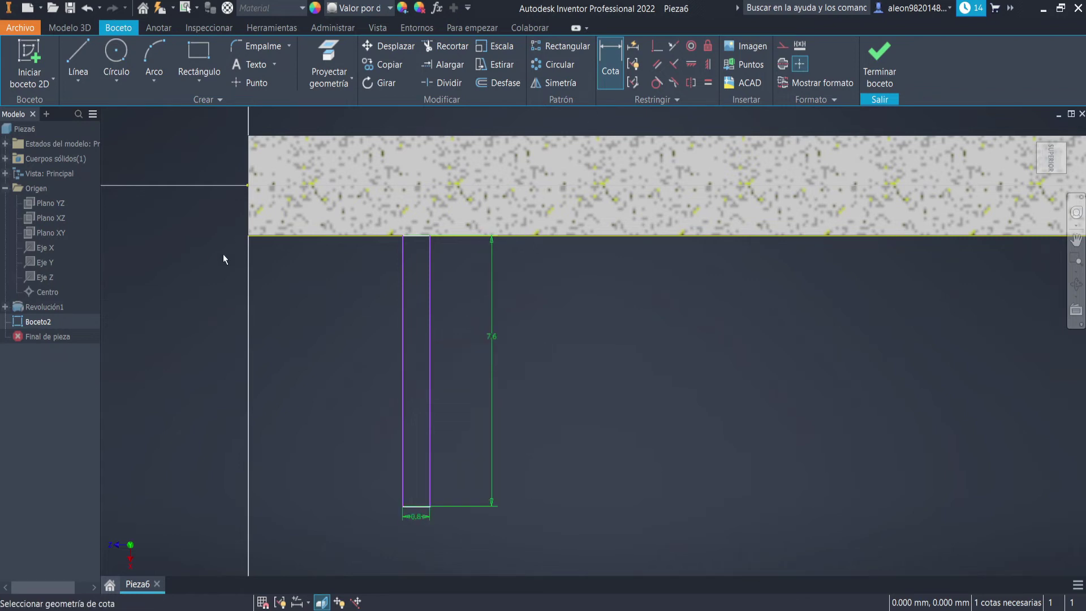
Dimension the distance from the shaft's flat end to the profile's nearer side as 5.6 mm
left_click(402, 338)
left_click(249, 328)
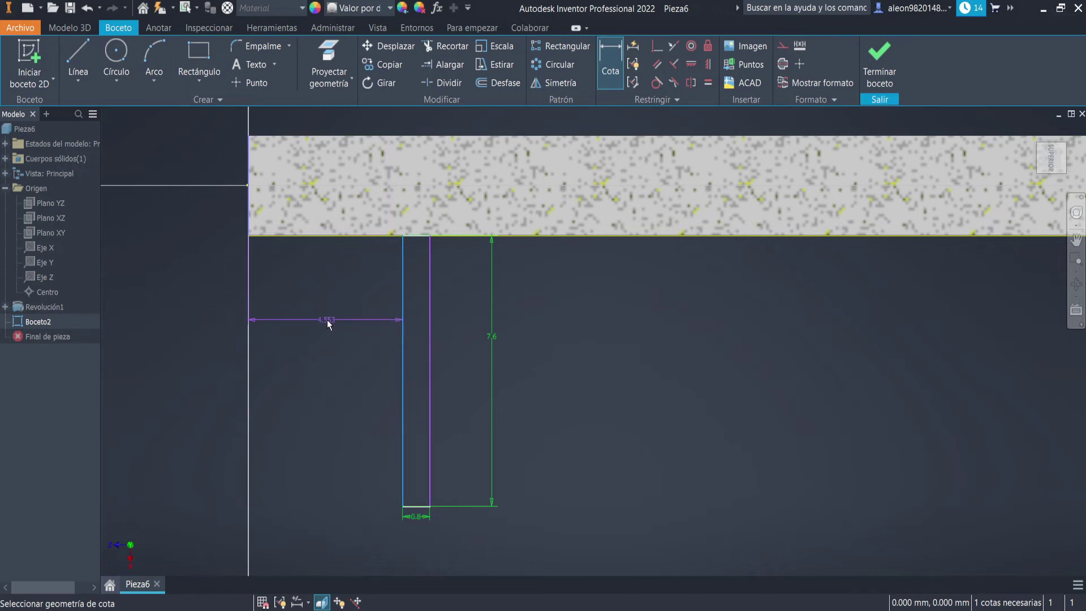
left_click(328, 323)
type("5.6")
key("Return")
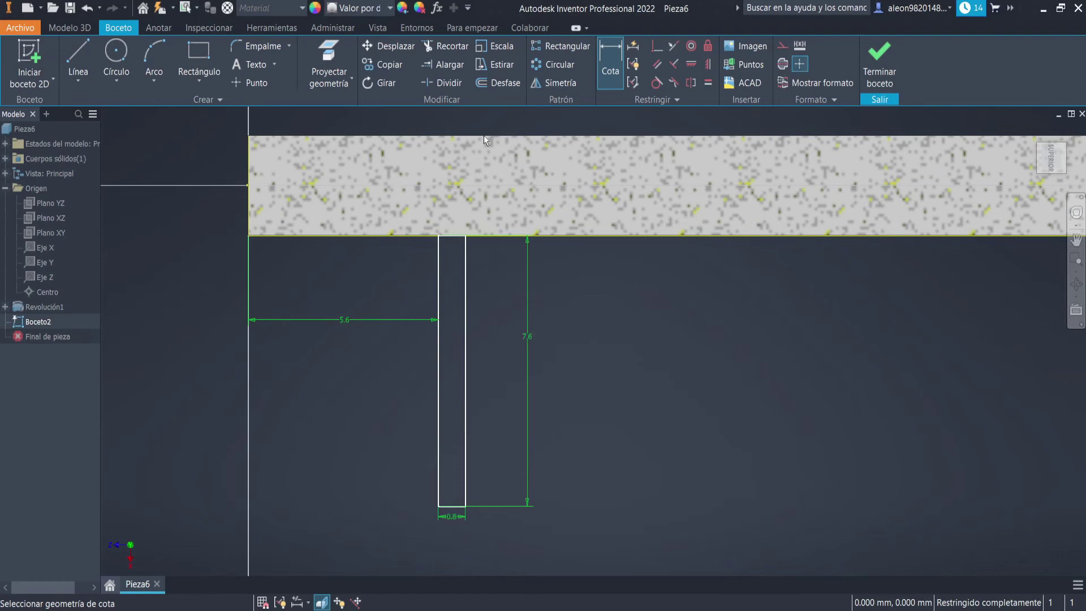
Draw a 42.6 mm line along the shaft's axis from the flat end to the tip and finish the sketch
scroll(379, 182, "down", 2)
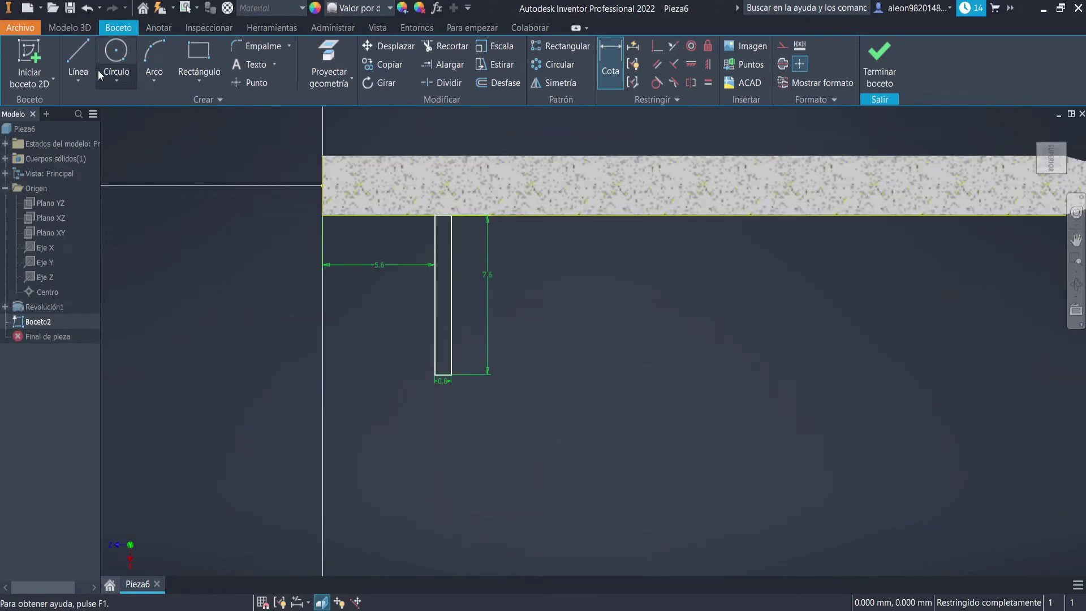
mouse_move(686, 245)
middle_mouse_down()
mouse_move(548, 277)
mouse_move(582, 303)
mouse_move(548, 312)
mouse_move(600, 300)
middle_mouse_up()
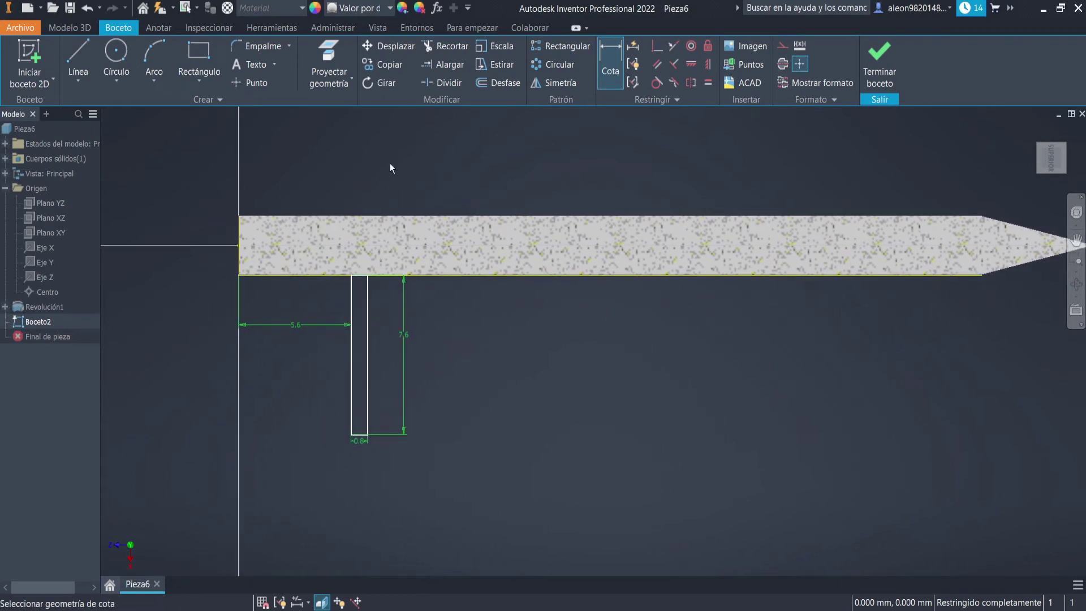
middle_click_drag(730, 234, 674, 233)
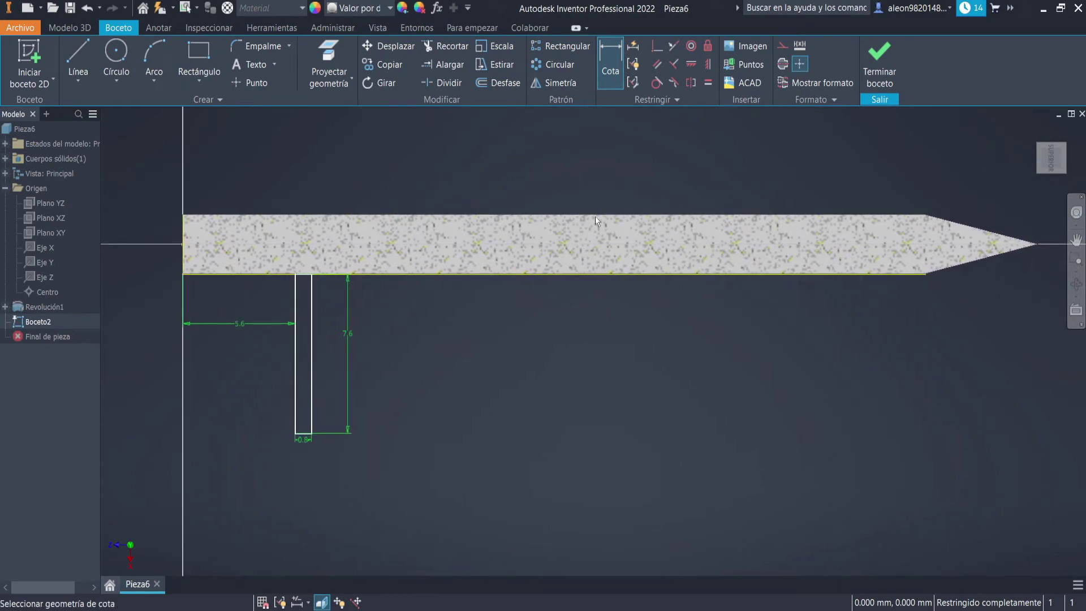
left_click(81, 54)
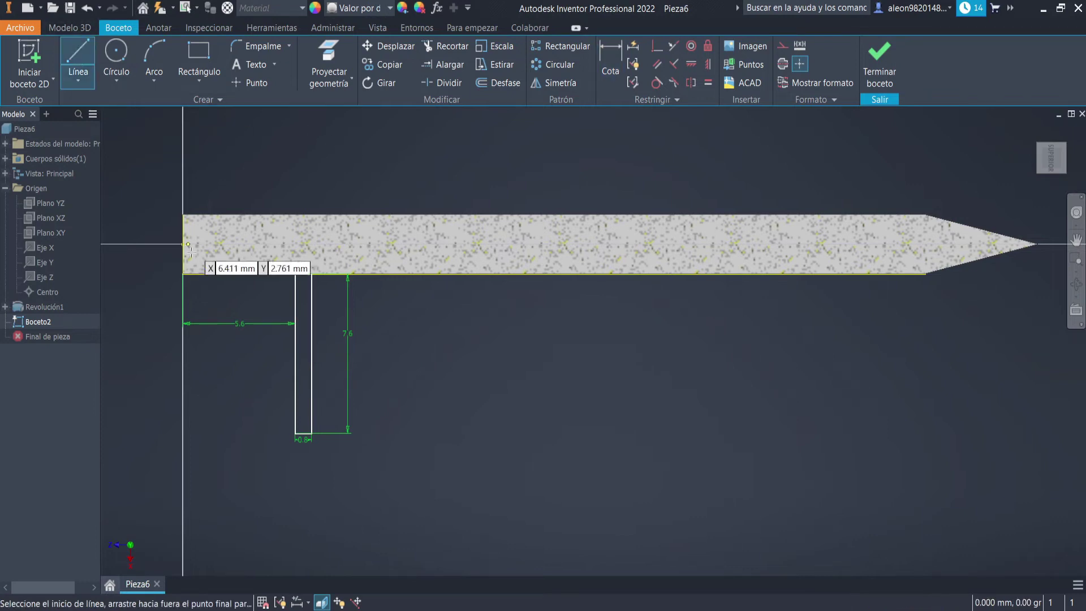
left_click(184, 245)
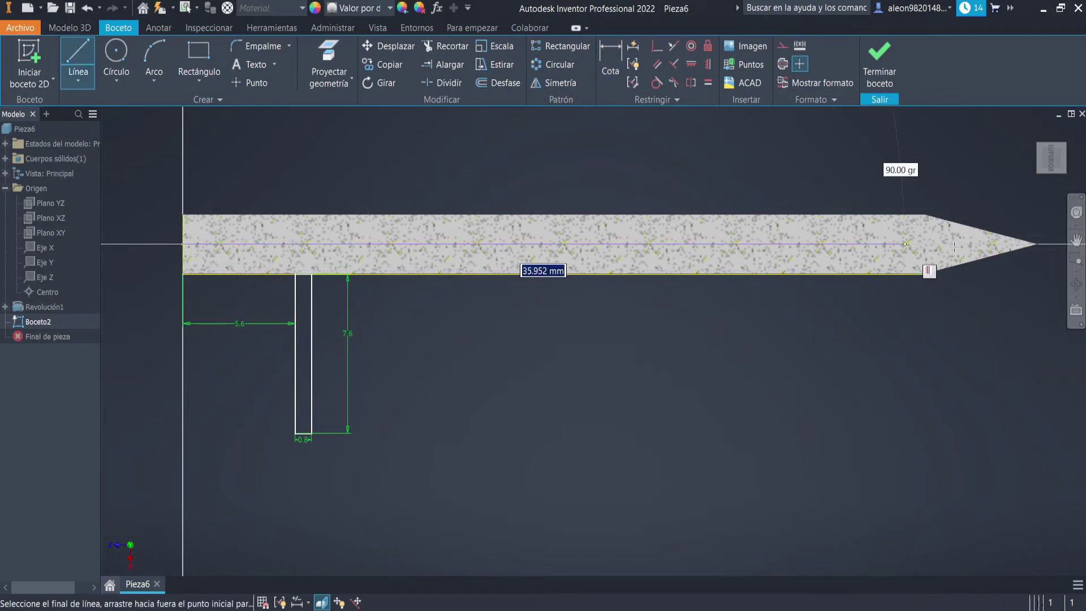
left_click(1038, 244)
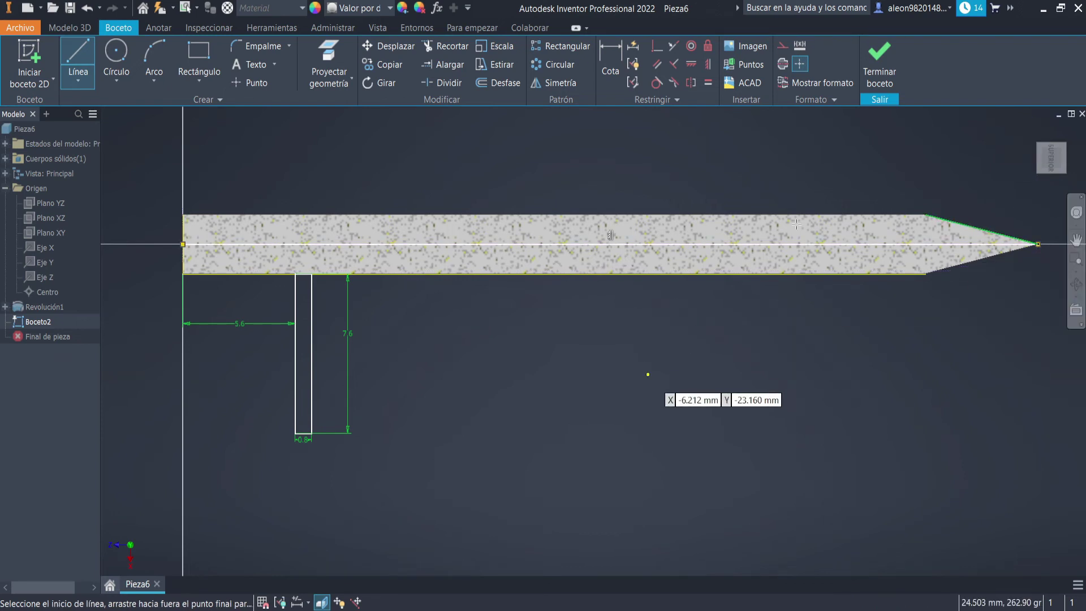
left_click(886, 64)
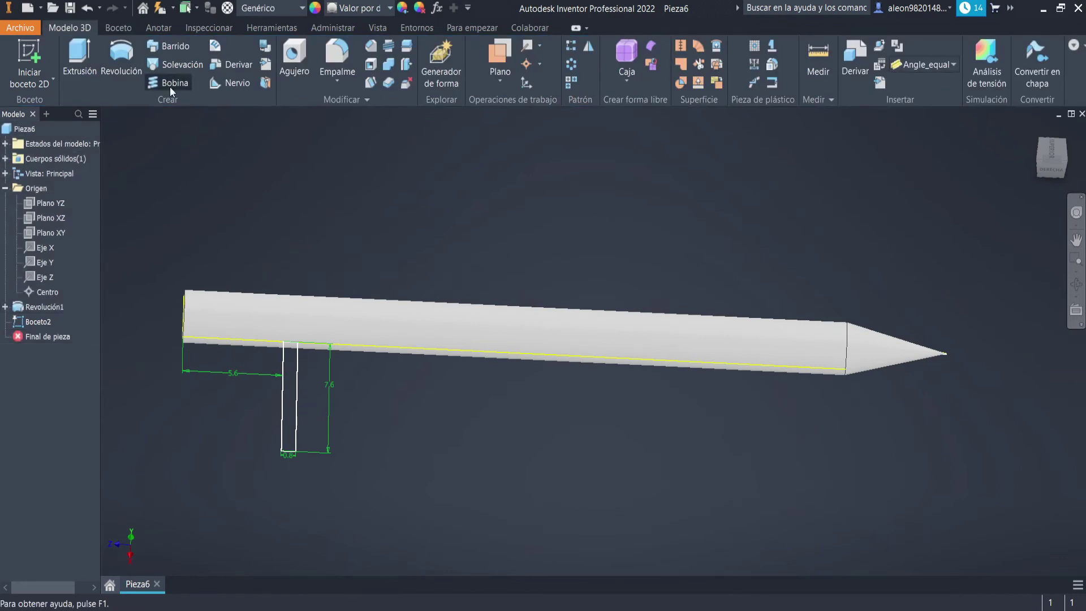
Start a Coil (Bobina) feature from the rectangular profile, using the line along the shaft's centre as its axis
left_click(171, 85)
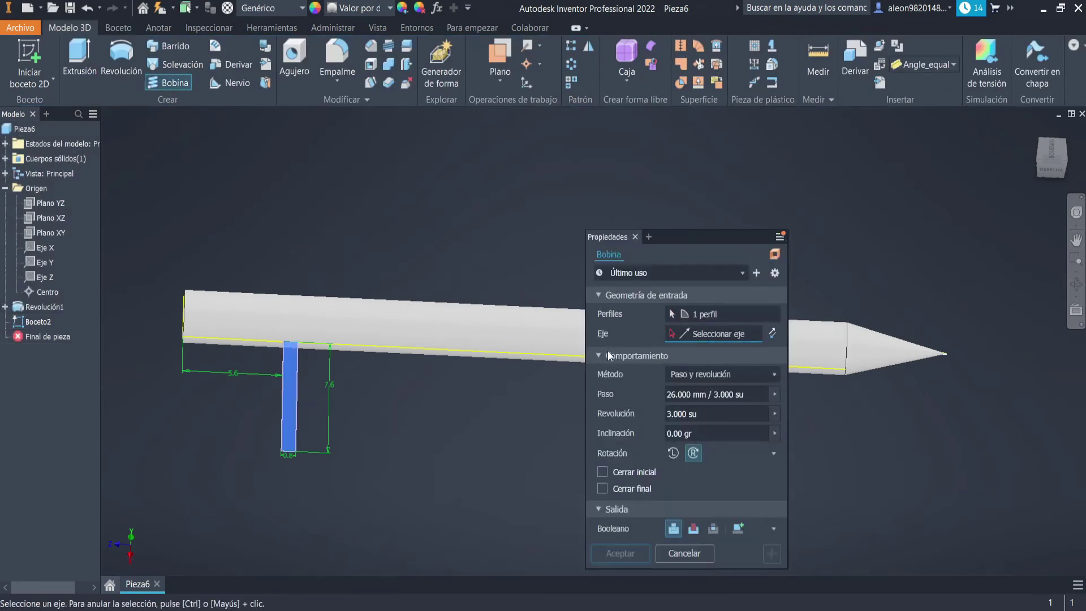
scroll(203, 326, "up", 3)
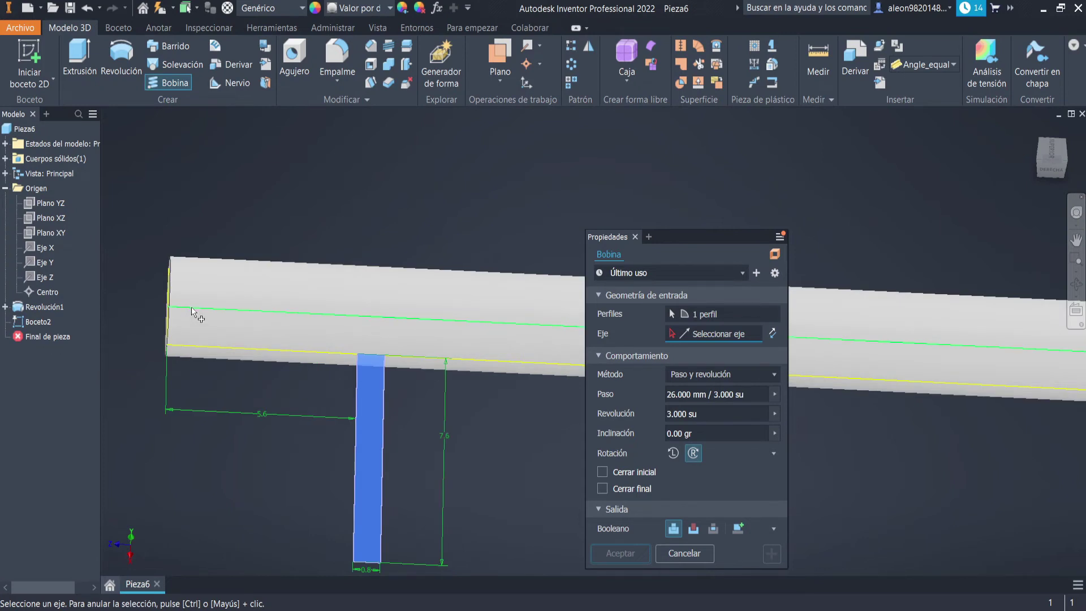
left_click(192, 310)
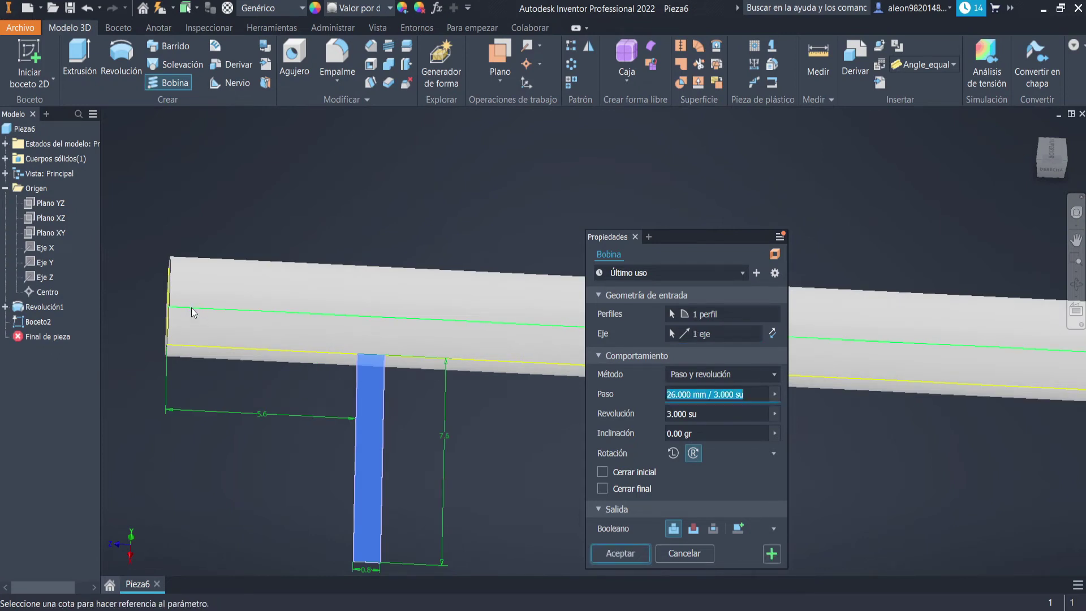
key("Home")
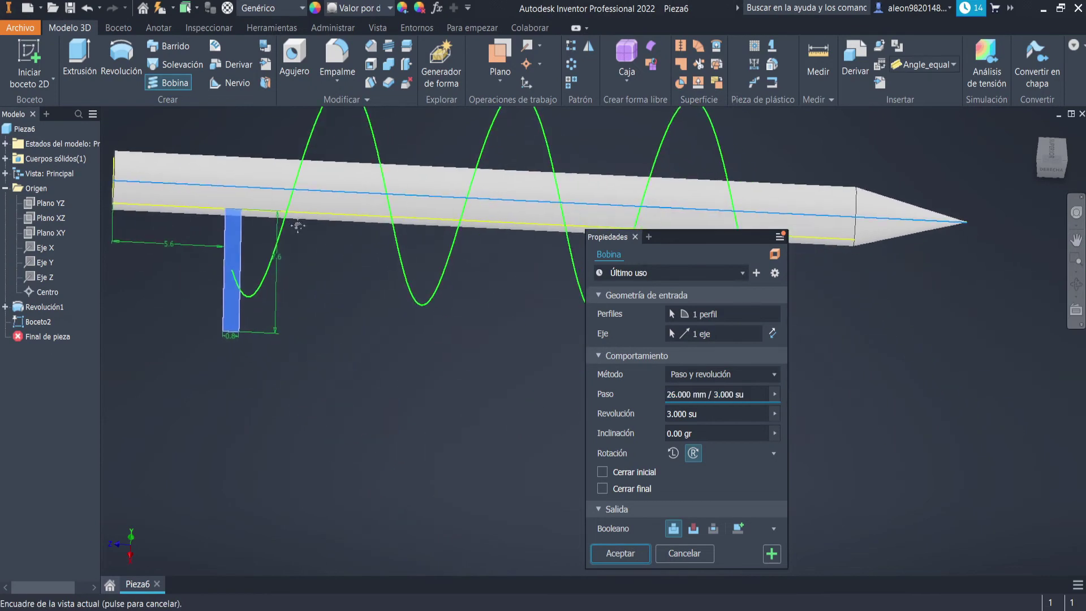
middle_click_drag(339, 244, 310, 262, "shift")
Try a coil pitch (Paso) of 1 mm
left_click_drag(749, 390, 646, 384)
type("1")
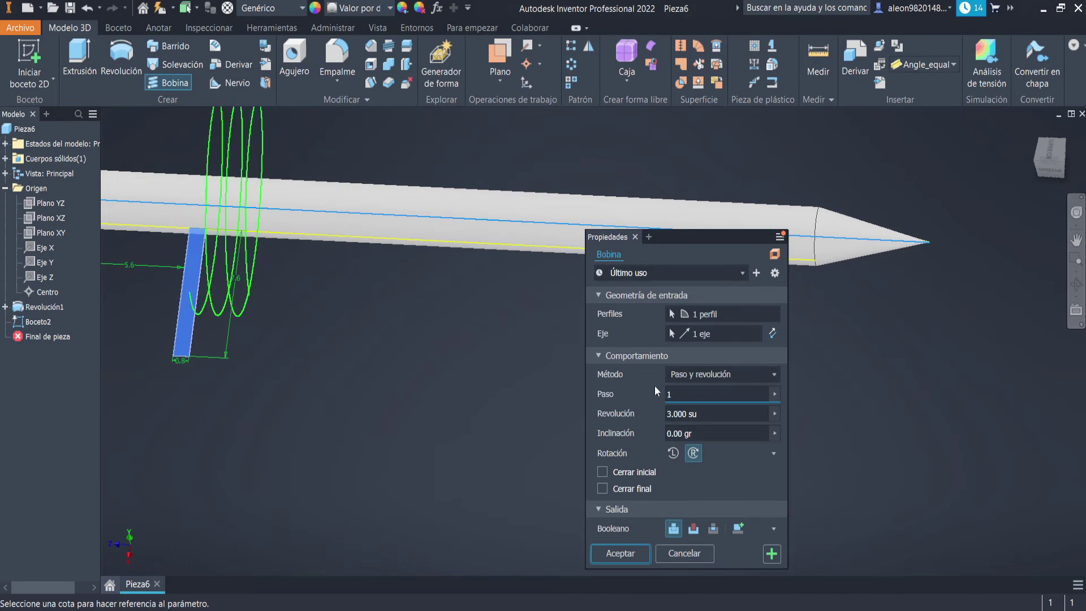
left_click(705, 414)
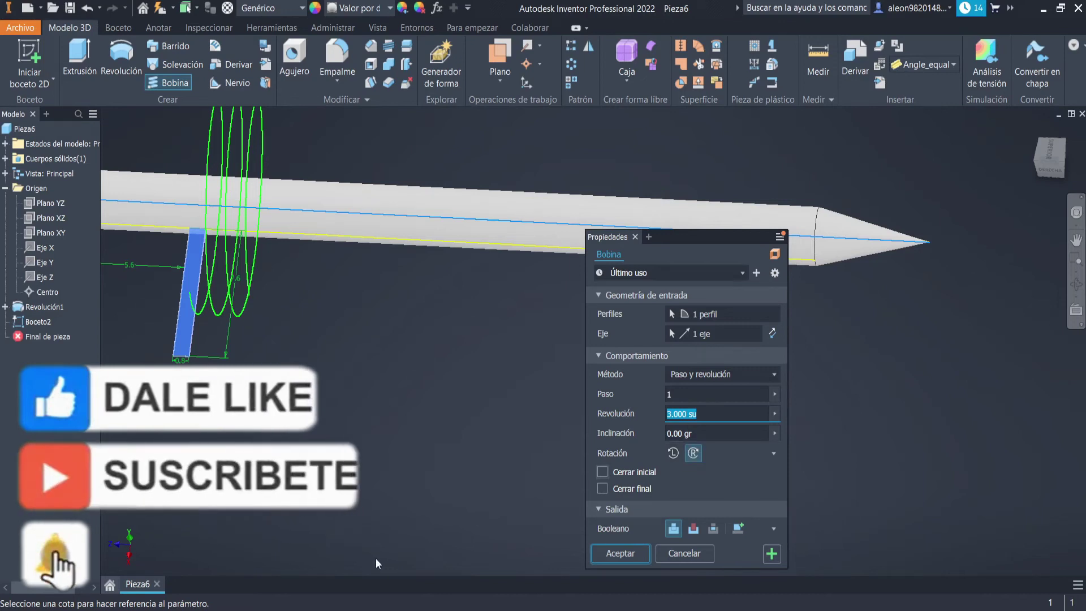
Switch to the reference drawing, mark the three crests of the helix curve in red, and undo the marks
key("alt+Tab")
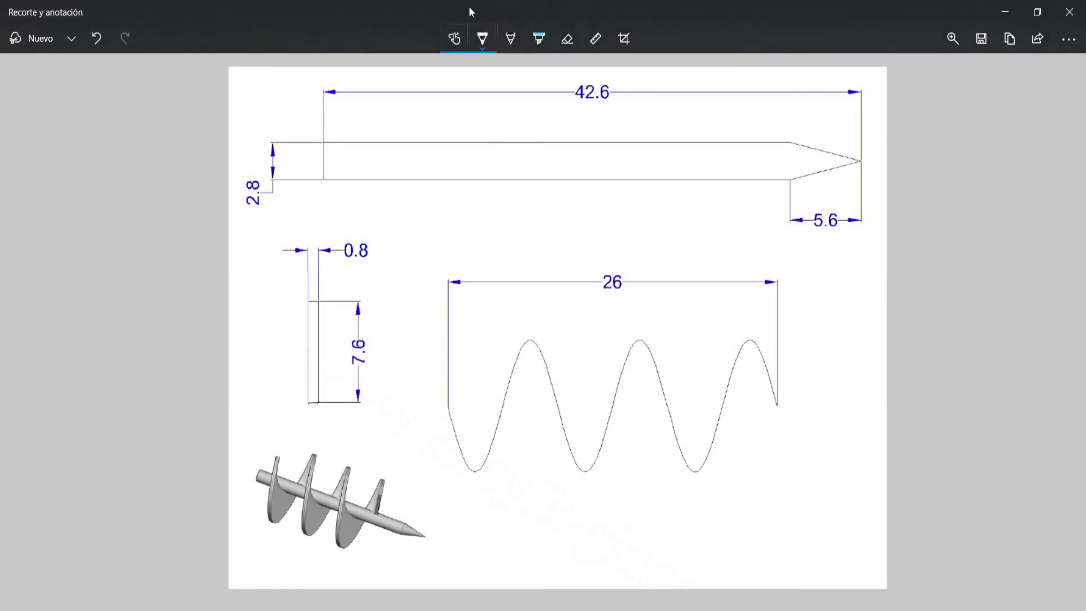
left_click(483, 39)
left_click(427, 138)
mouse_move(529, 331)
left_mouse_down()
mouse_move(512, 348)
mouse_move(514, 317)
left_mouse_up()
left_click_drag(631, 333, 620, 321)
left_click_drag(741, 330, 747, 322)
key("ctrl+z")
key("ctrl+z")
key("ctrl+z")
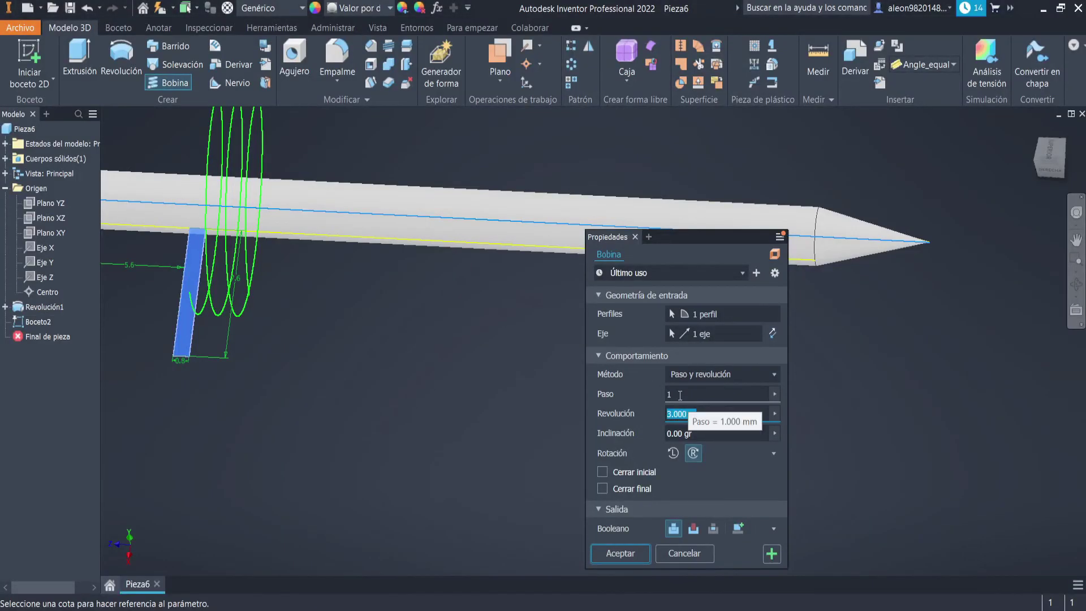
In Inventor, set the coil's pitch (Paso) to 20 mm and its revolutions to 2
left_click(680, 394)
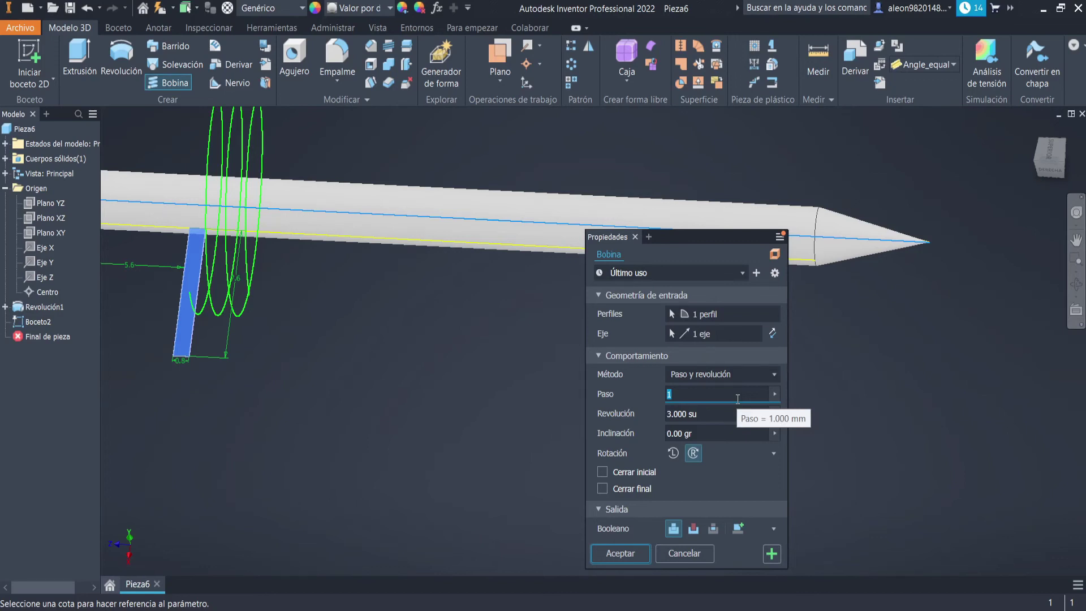
type("20")
scroll(523, 332, "down", 5)
mouse_move(470, 325)
middle_mouse_down()
mouse_move(320, 301)
mouse_move(221, 316)
middle_mouse_up()
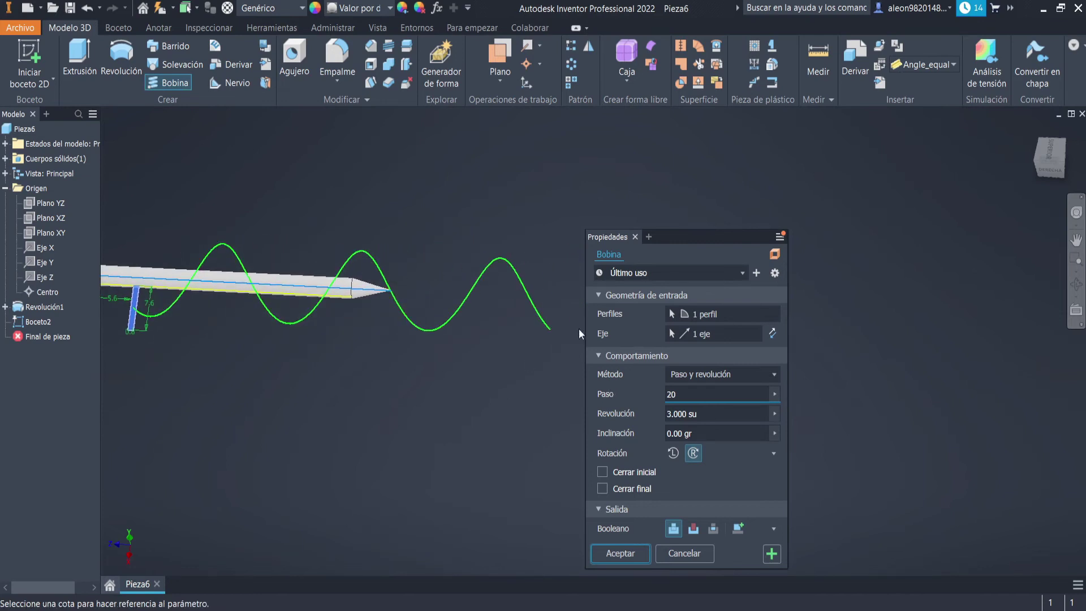
key("Tab")
type("2")
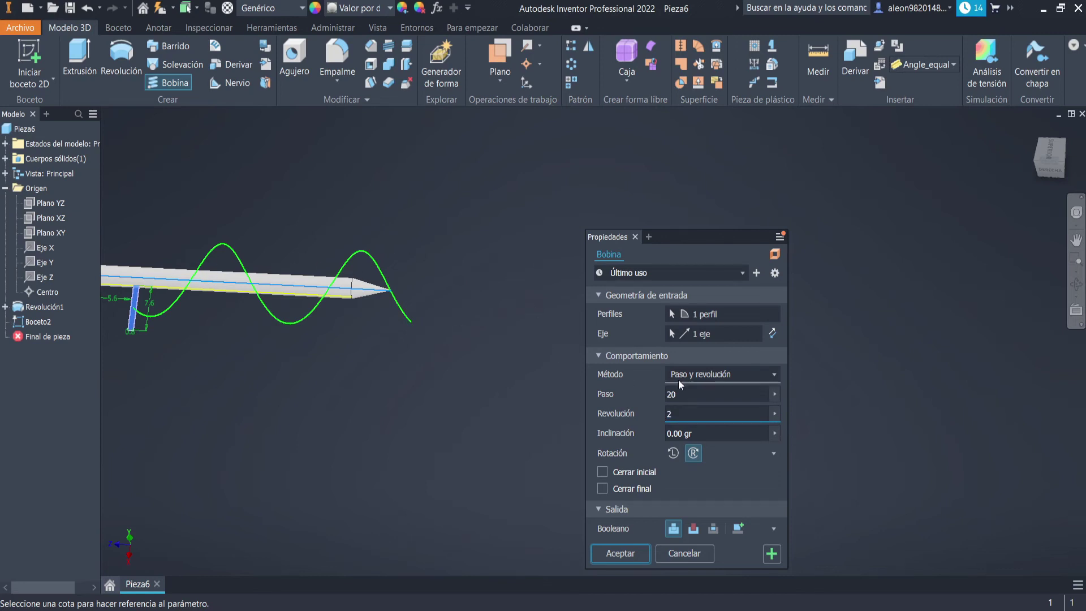
Try 4 revolutions (Revolución) for the coil and check the helix preview along the shaft
key("BackSpace")
type("4")
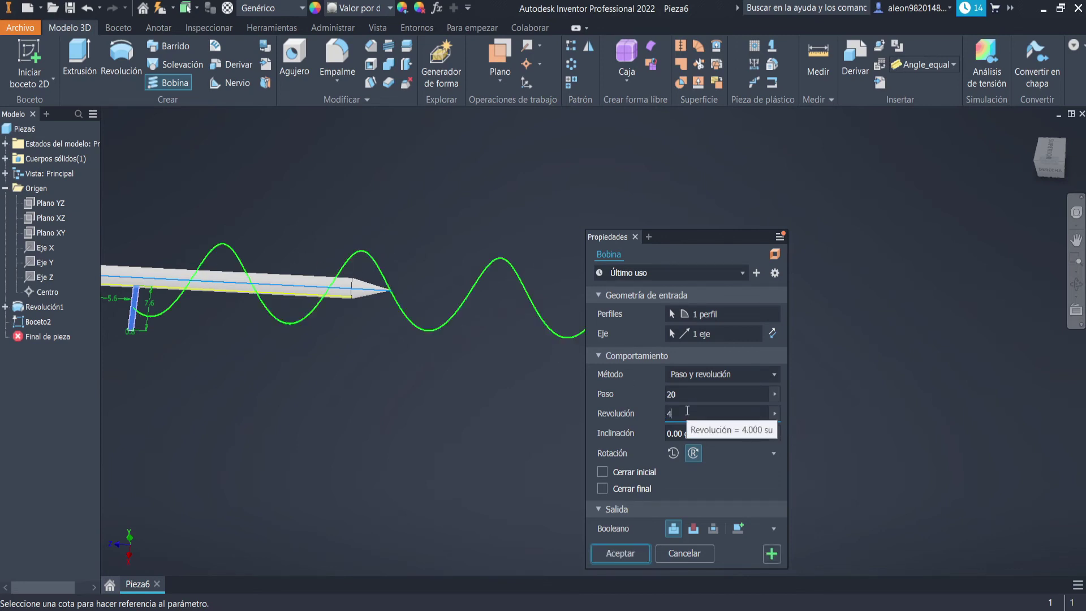
scroll(440, 351, "up", 3)
scroll(483, 324, "down", 5)
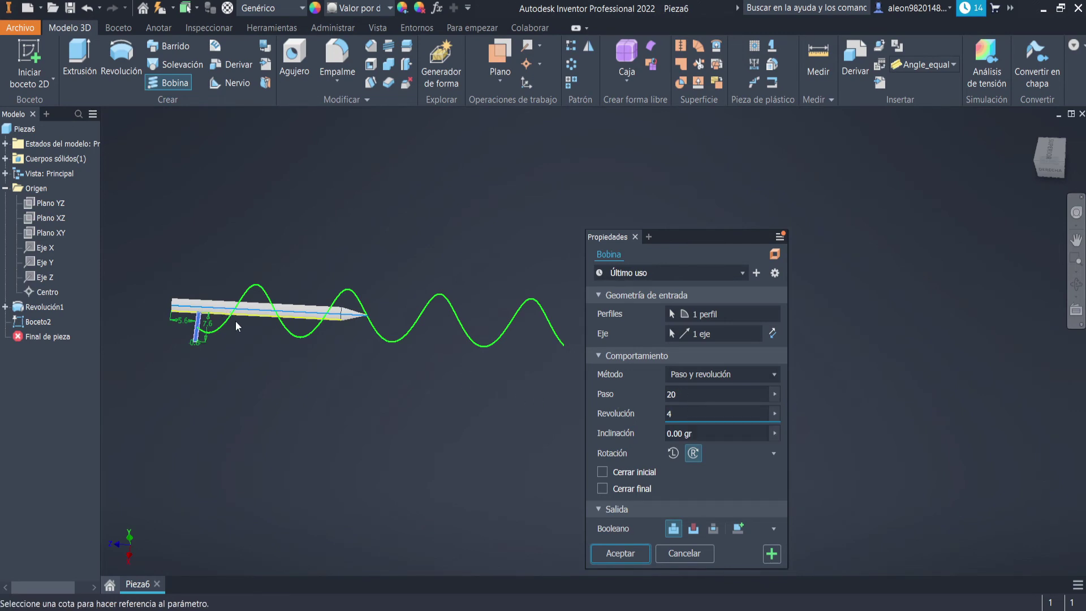
Set the coil's revolutions (Revolución) to 3 and consult the helix curve in the reference drawing
left_click_drag(681, 413, 669, 413)
type("3")
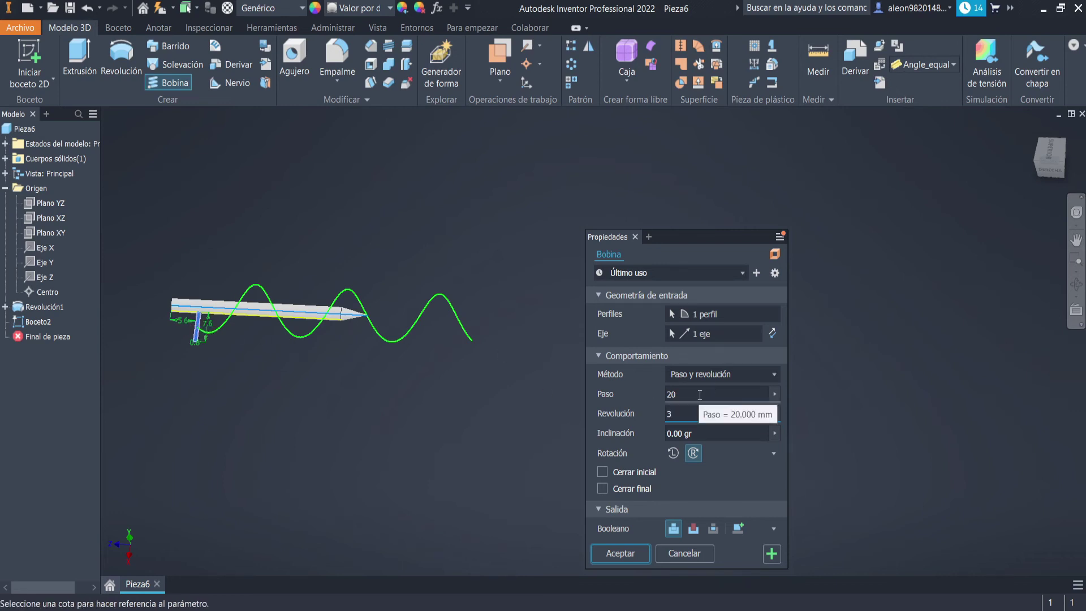
key("alt+Tab")
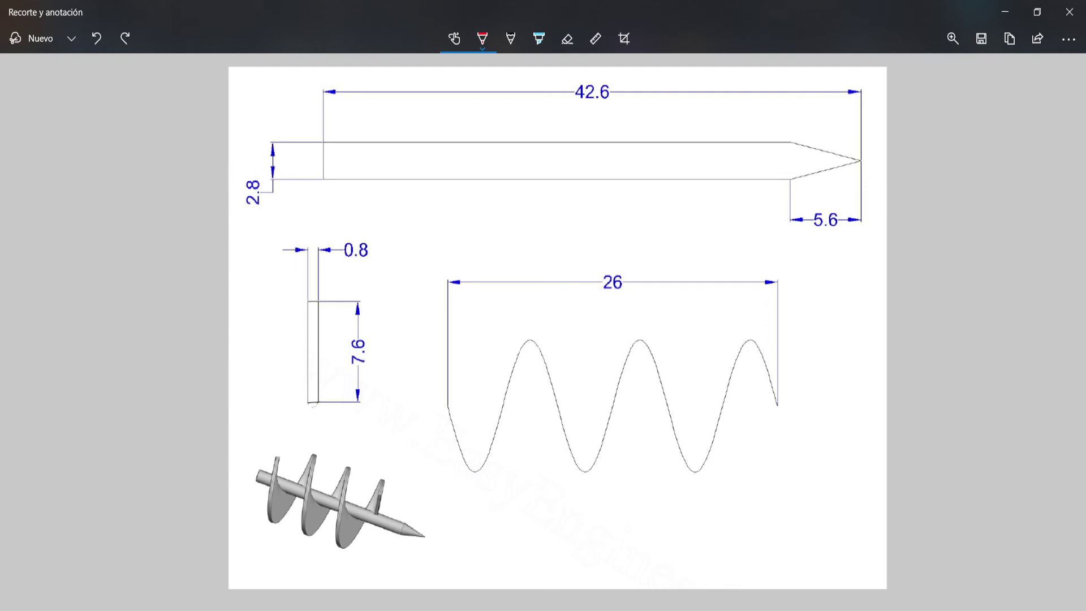
key("alt+Tab")
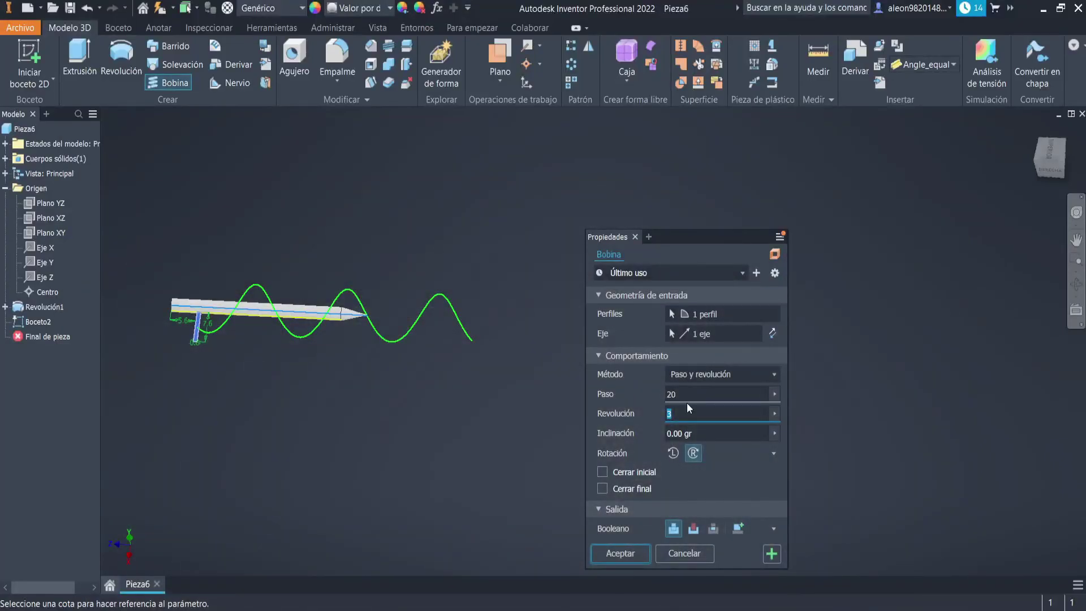
left_click(684, 395)
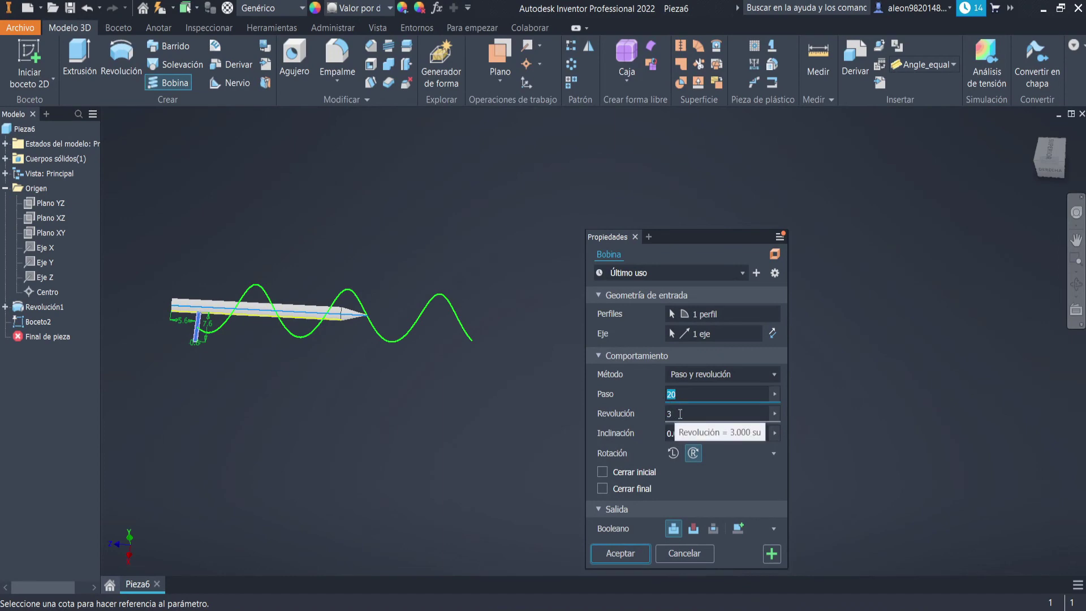
Switch to the reference drawing, mark the helix's three crests and circle its 26 length dimension in red, undoing the marks
key("alt+Tab")
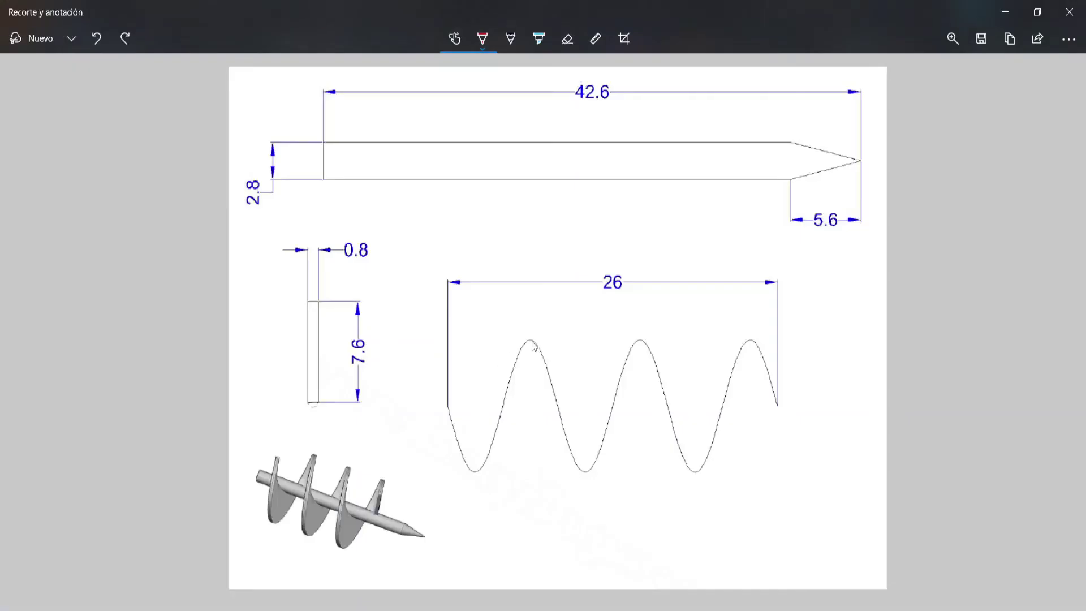
mouse_move(523, 326)
left_mouse_down()
mouse_move(519, 359)
mouse_move(550, 335)
left_mouse_up()
left_click_drag(621, 324, 650, 323)
left_click_drag(741, 326, 755, 315)
key("ctrl+z")
key("ctrl+z")
key("ctrl+z")
mouse_move(598, 254)
left_mouse_down()
mouse_move(597, 302)
mouse_move(591, 259)
left_mouse_up()
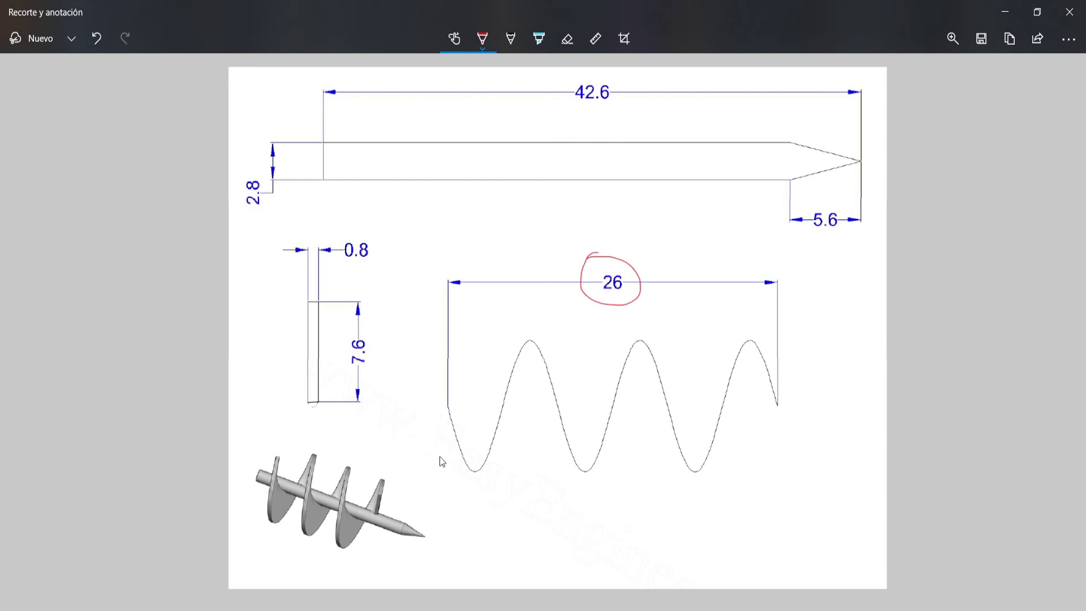
key("ctrl+z")
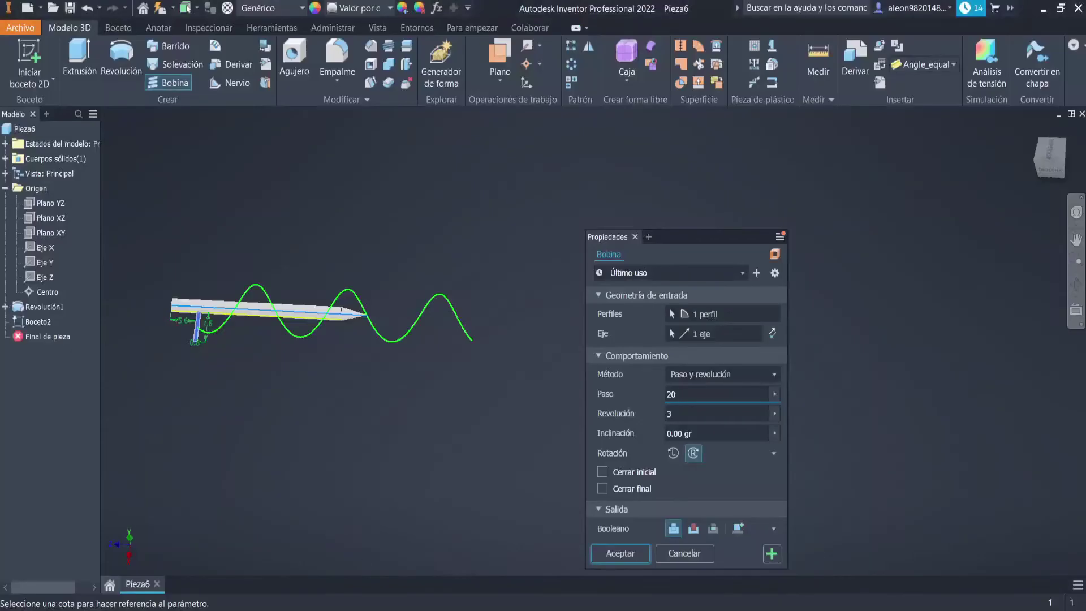
In Inventor, set the coil's pitch (Paso) to 26/3 and create the helical blade on the shaft
double_click(675, 395)
type("26/3")
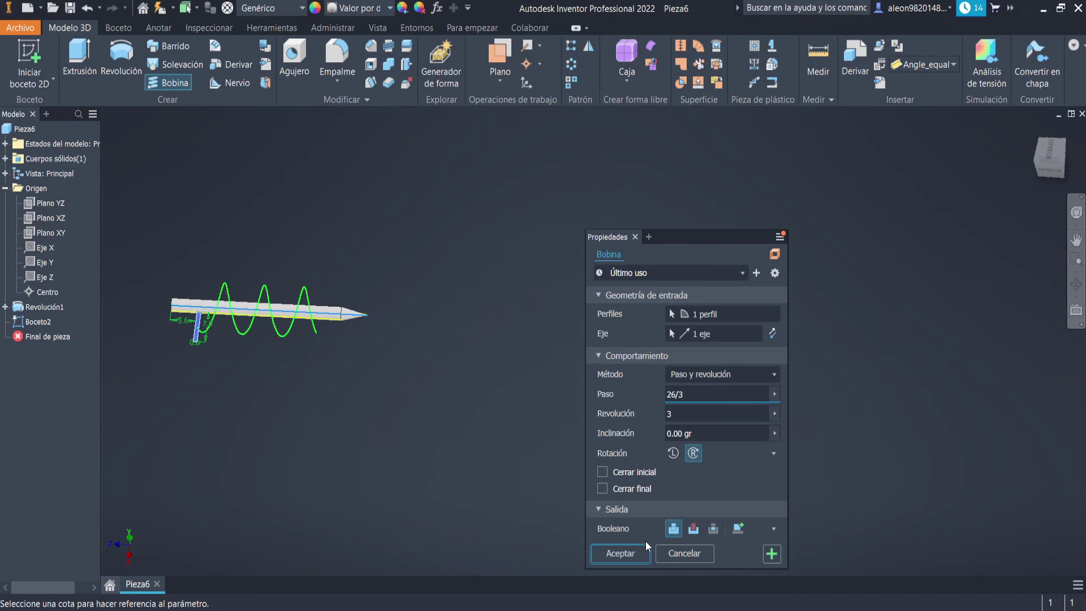
left_click(621, 553)
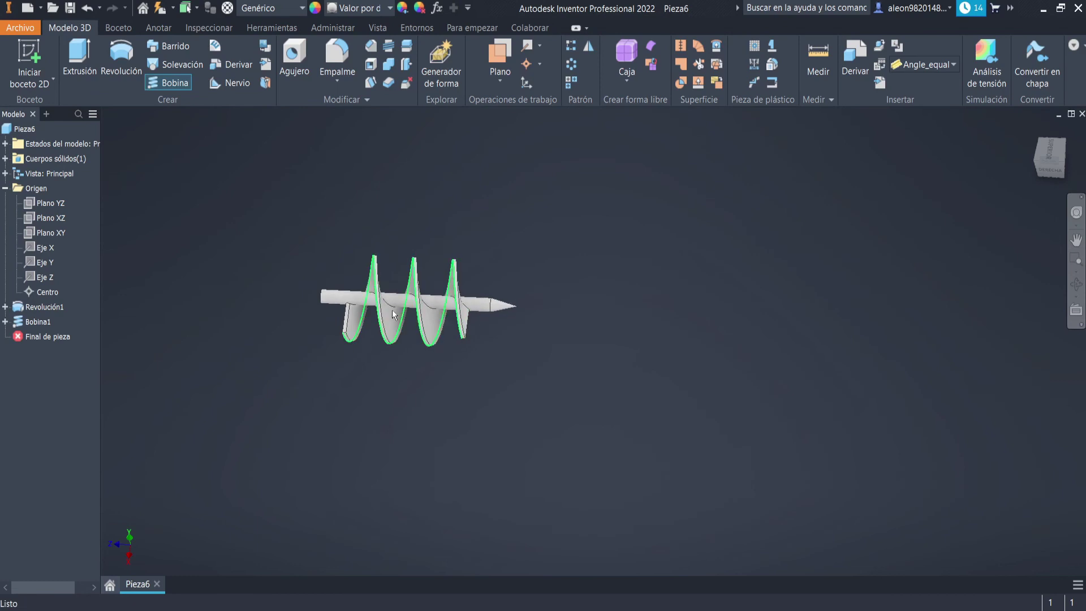
Examine the finished auger in the right side view (Derecha) and compare it with the reference drawing
scroll(399, 320, "up", 5)
scroll(701, 317, "down", 2)
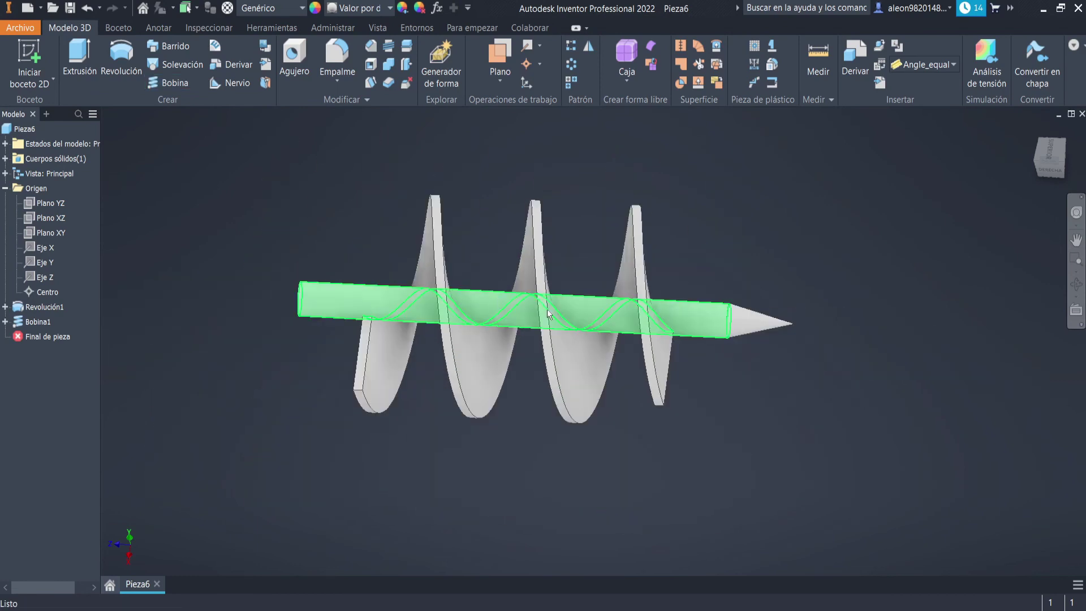
left_click(1050, 168)
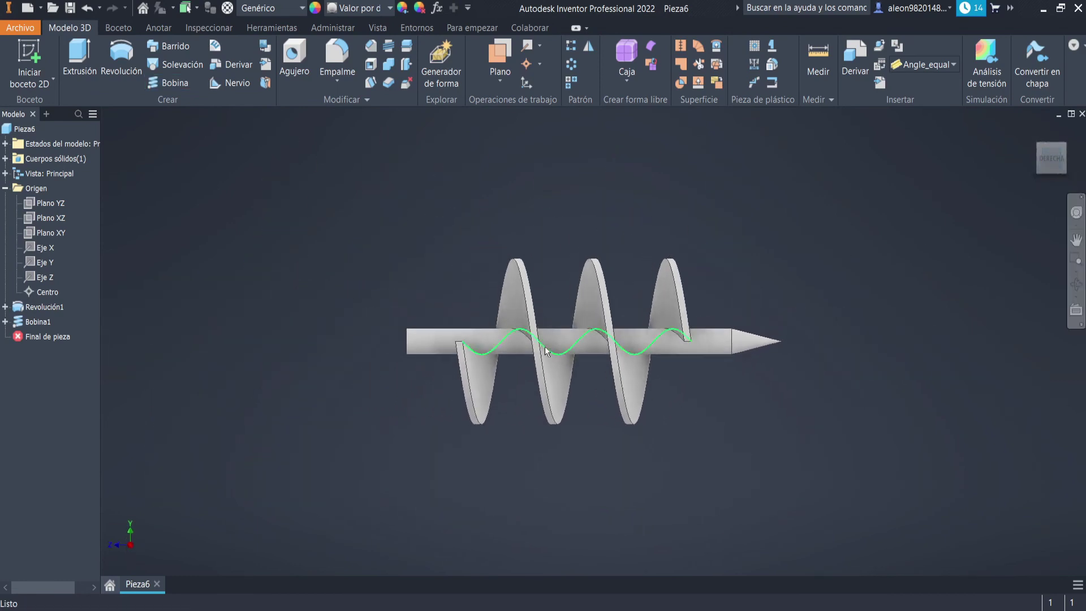
scroll(545, 346, "up", 3)
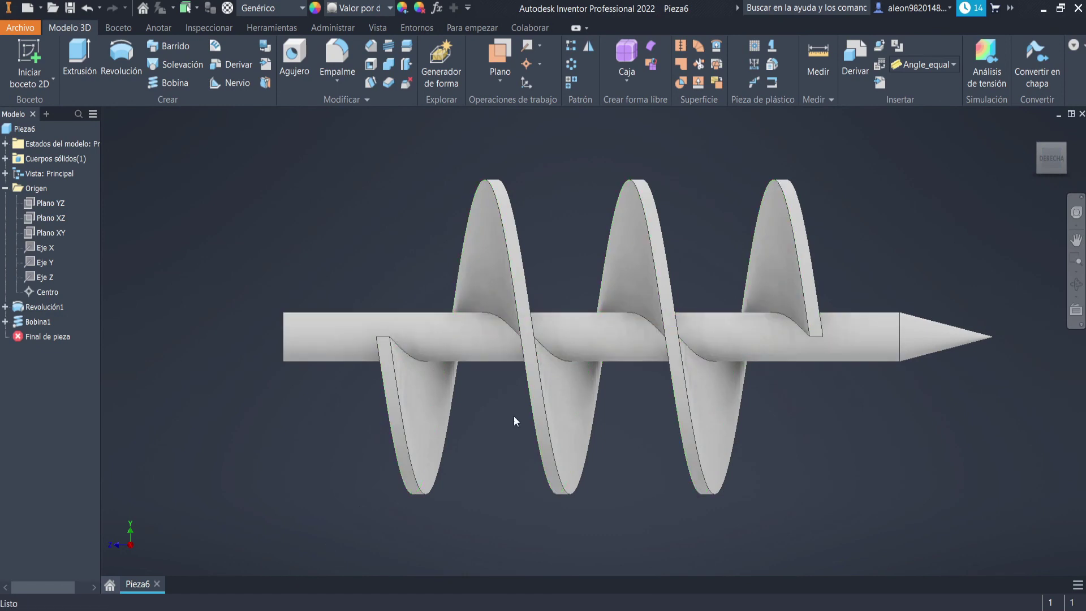
left_click(333, 609)
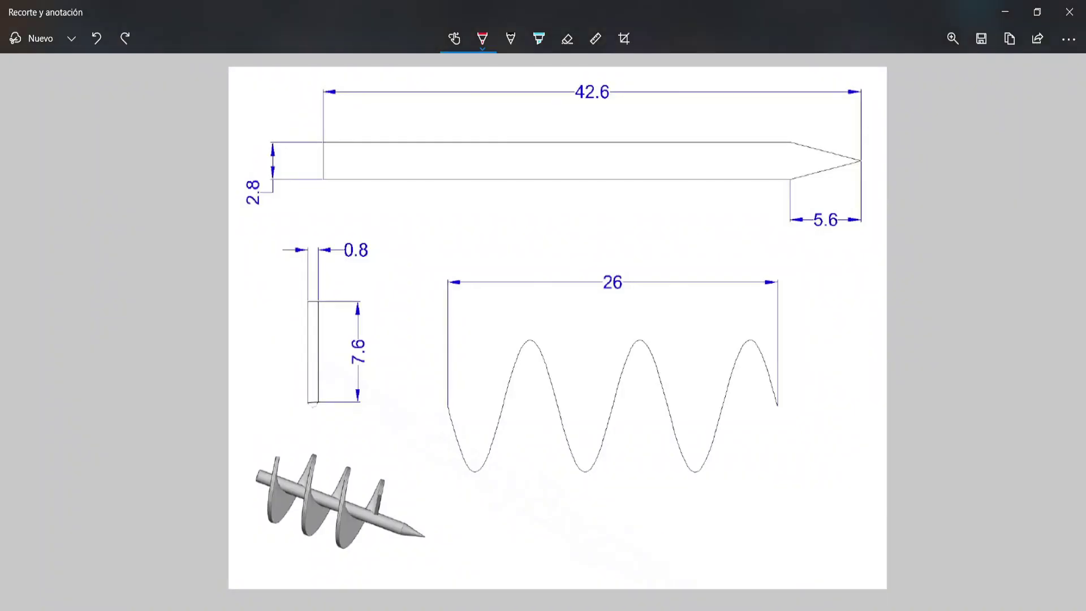
key("alt+Tab")
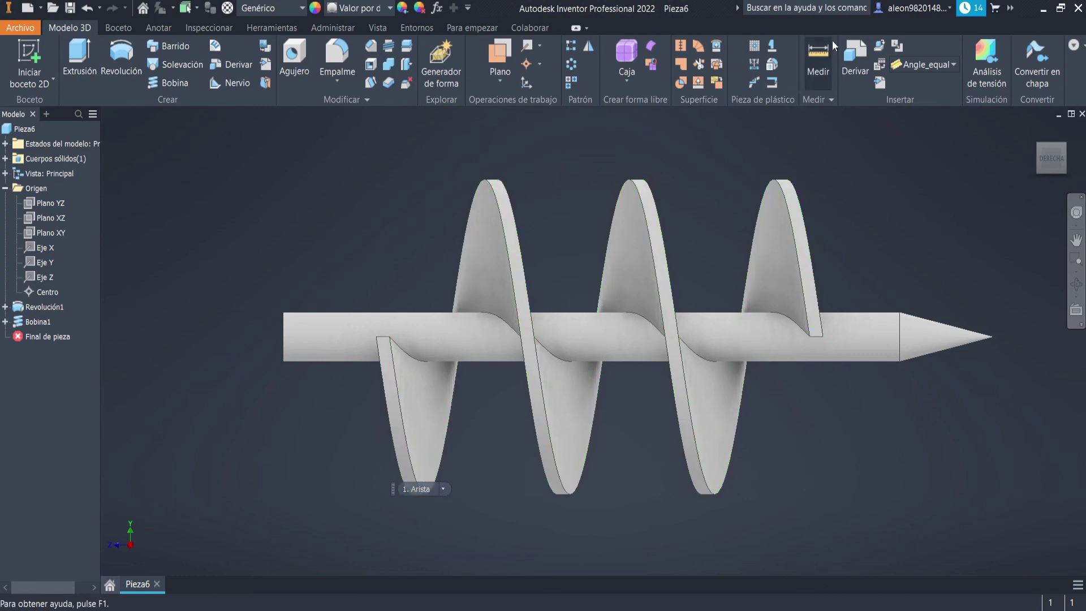
Measure the blade's length along the shaft between the matching corner vertices at its start and end
left_click(818, 61)
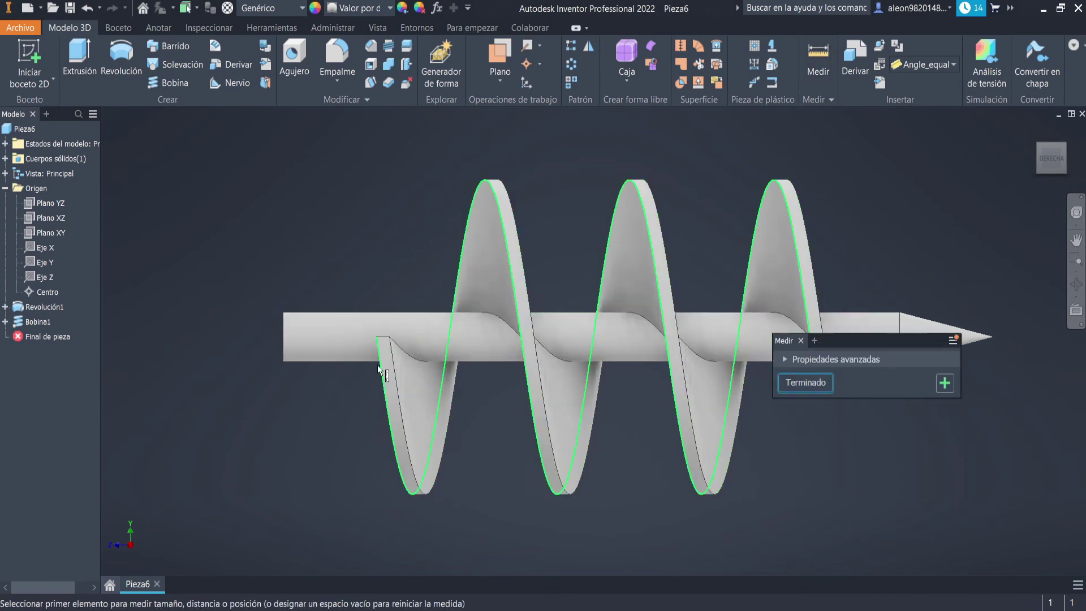
left_click(375, 336)
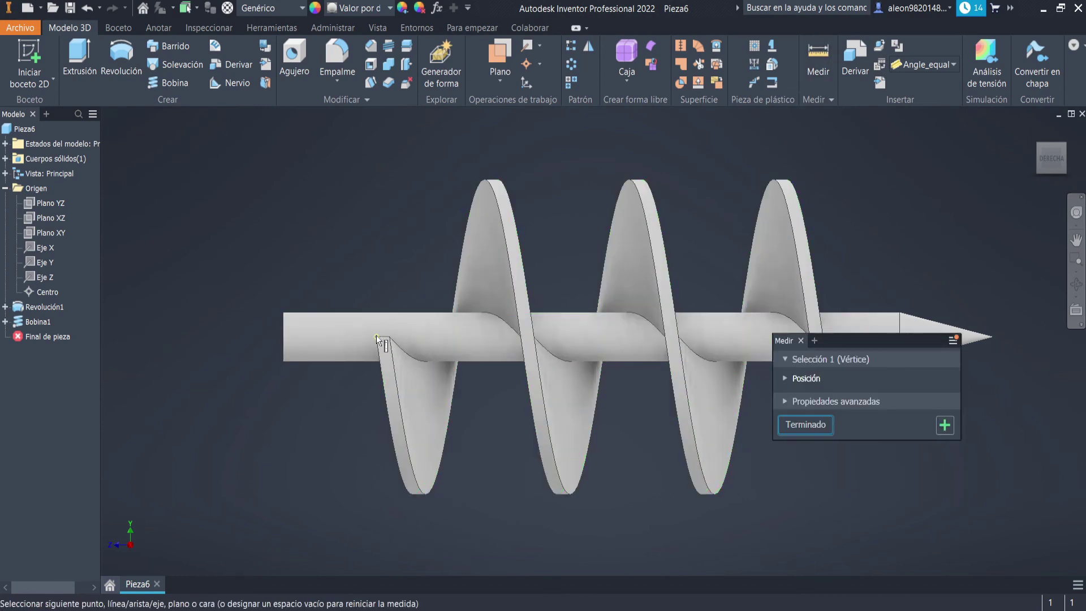
middle_click_drag(686, 397, 599, 351)
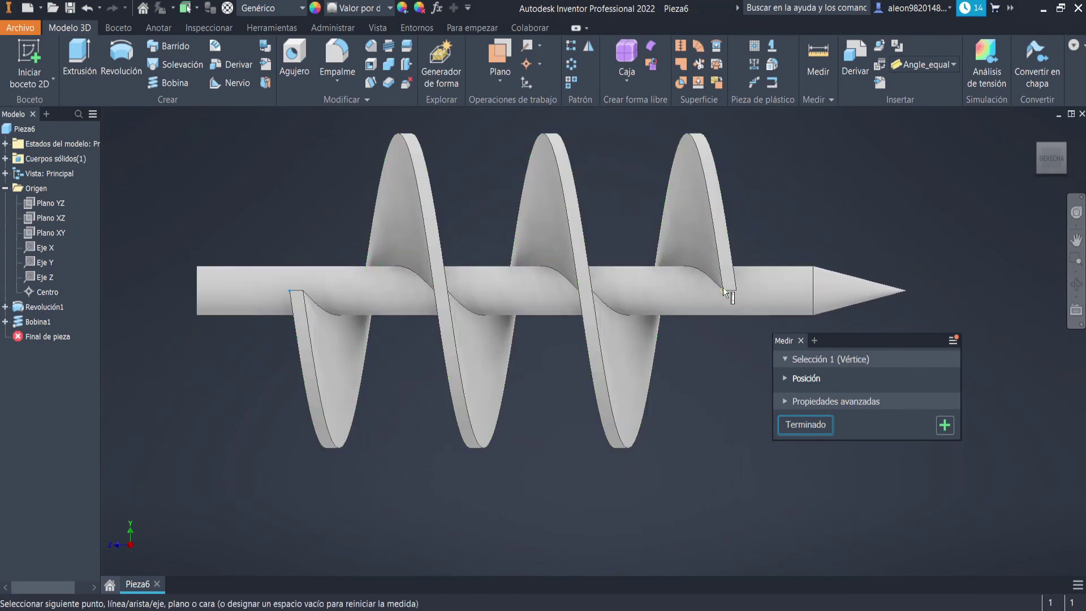
left_click(722, 288)
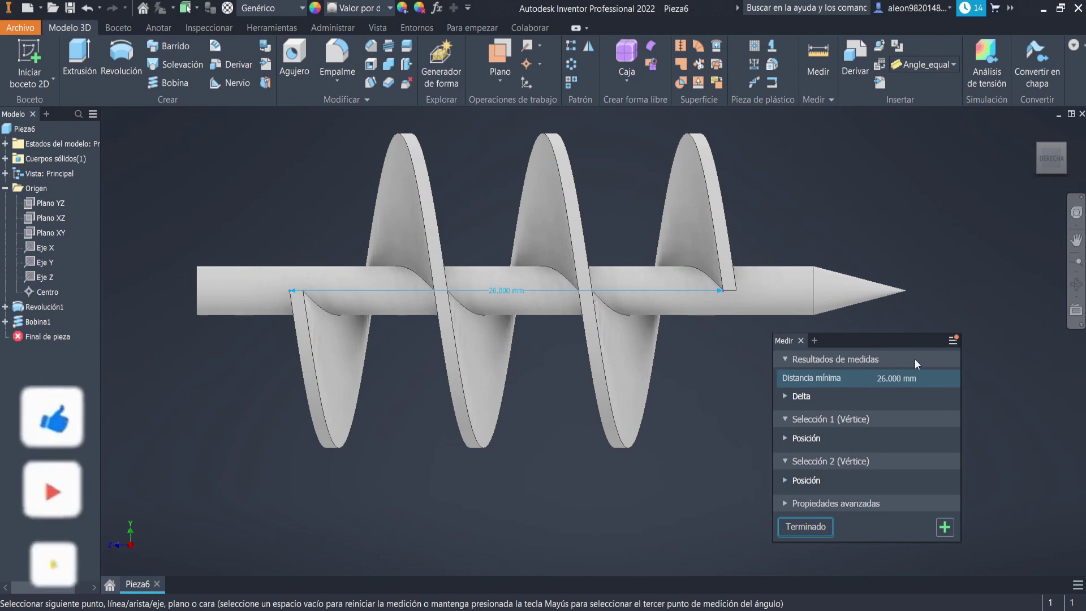
left_click(804, 527)
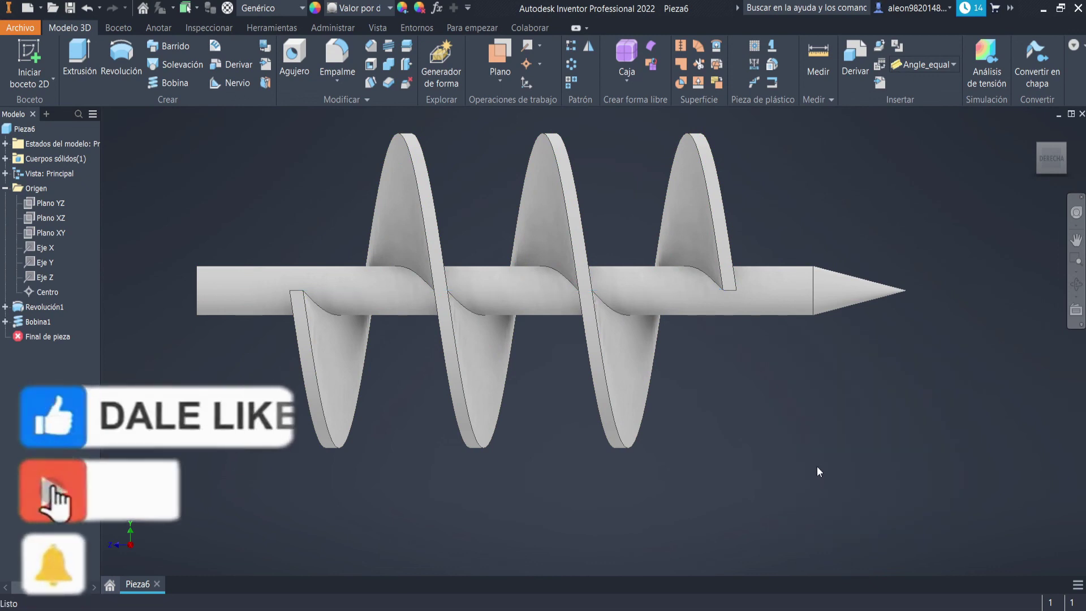